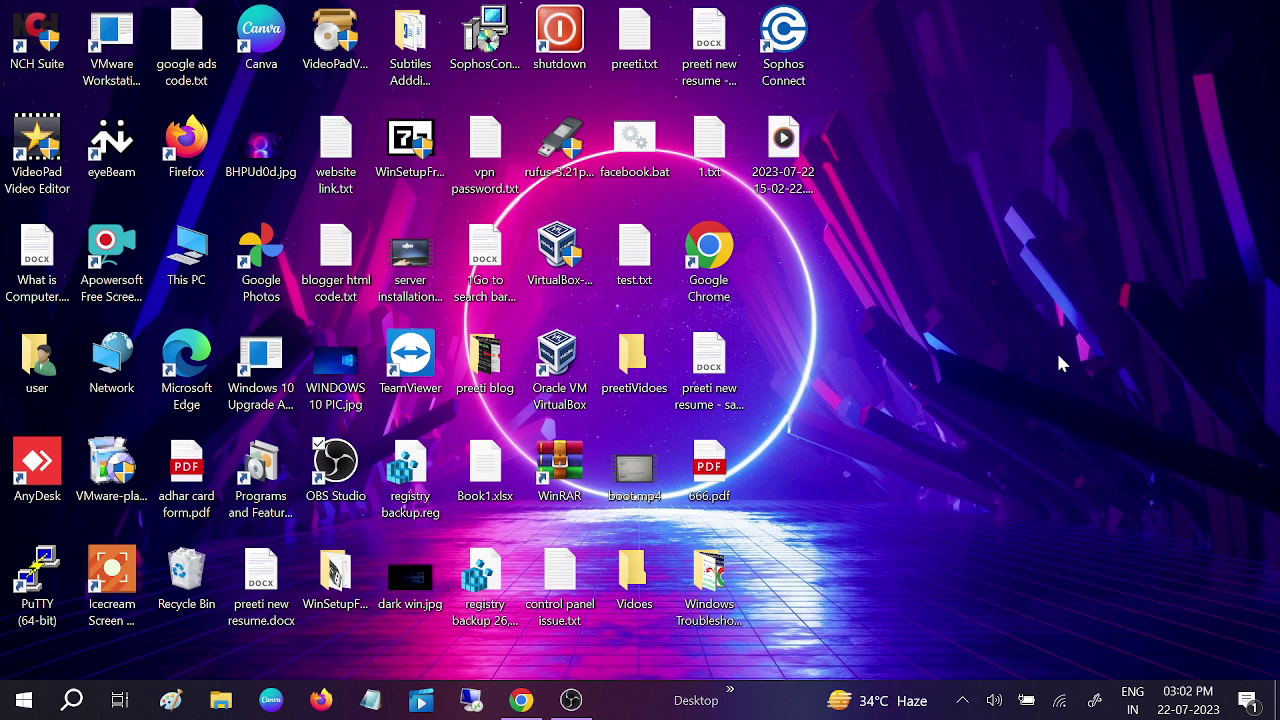
# Search Windows for 'cont' and open Control Panel.
pyautogui.click(73, 701)
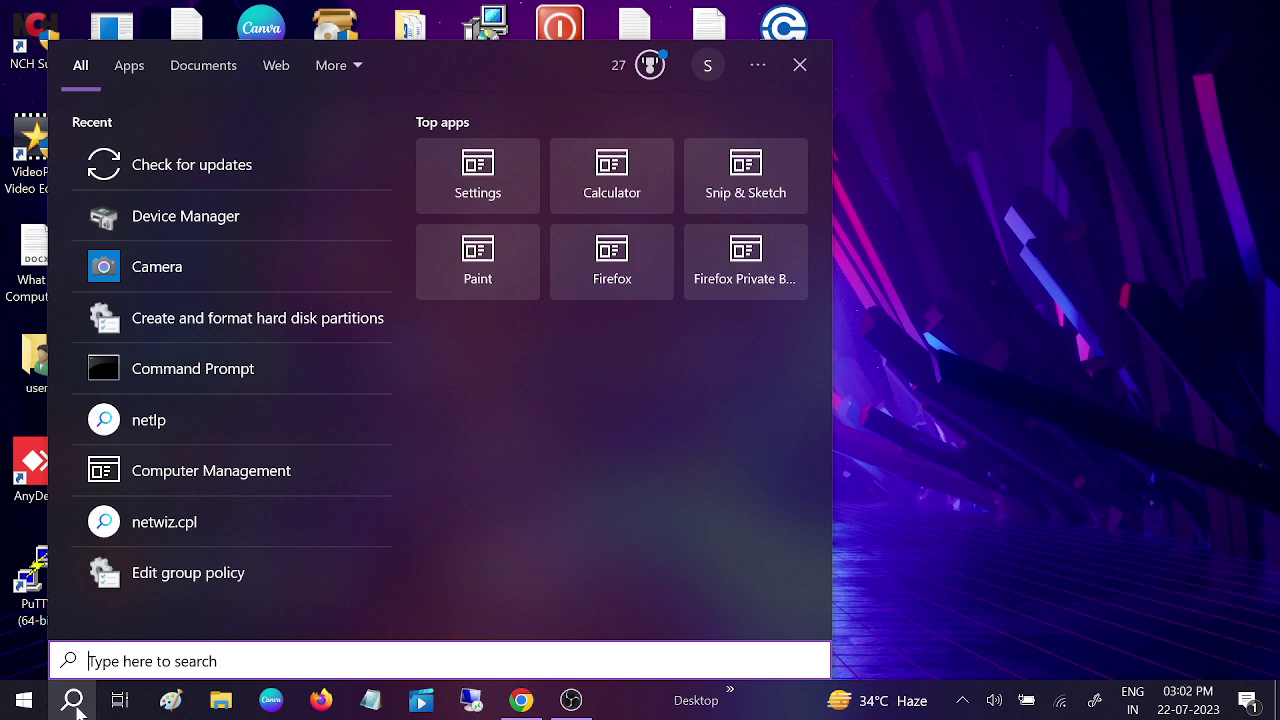
pyautogui.write('cont')
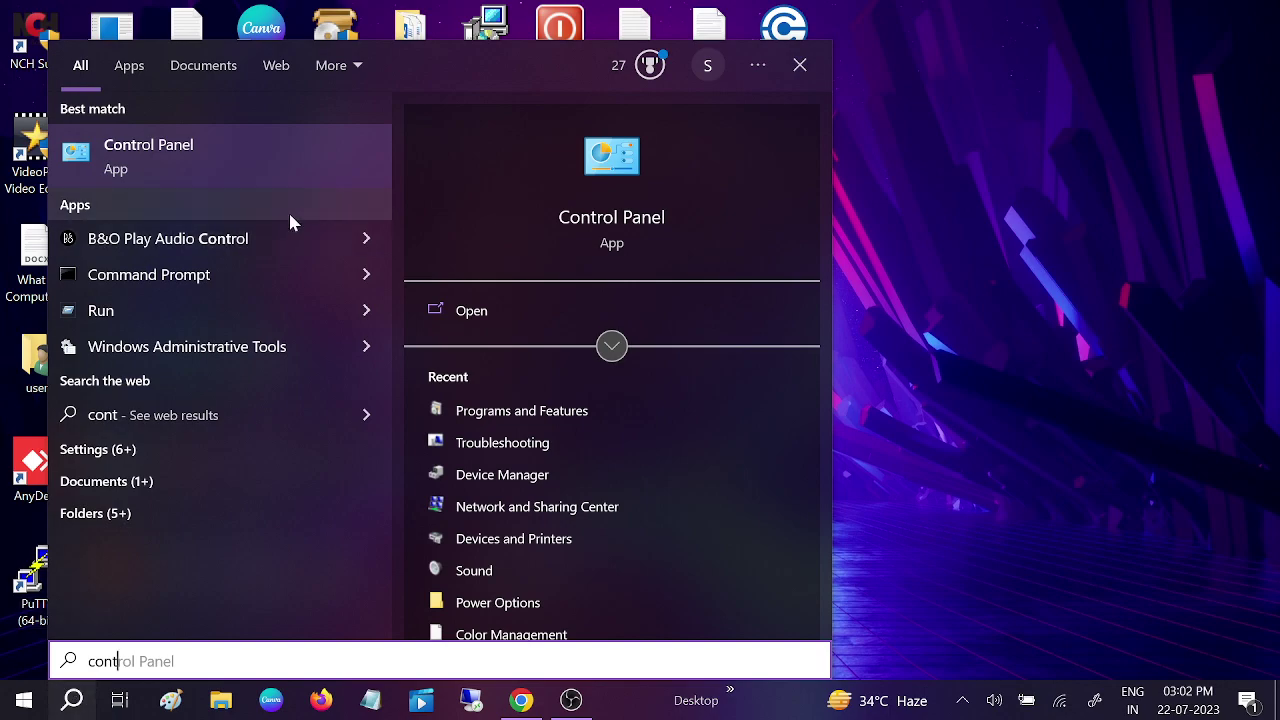
pyautogui.click(228, 160)
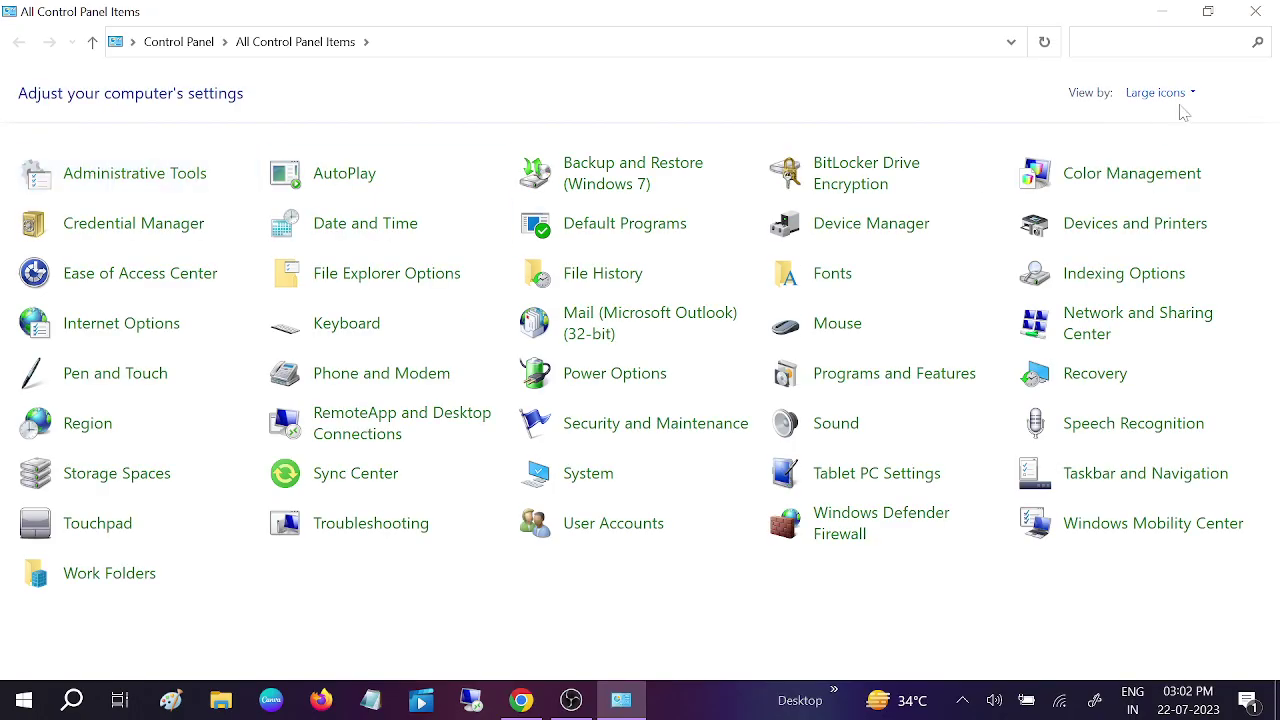
# Set Control Panel's View by to Large icons to show all items.
pyautogui.click(1163, 96)
pyautogui.click(1166, 120)
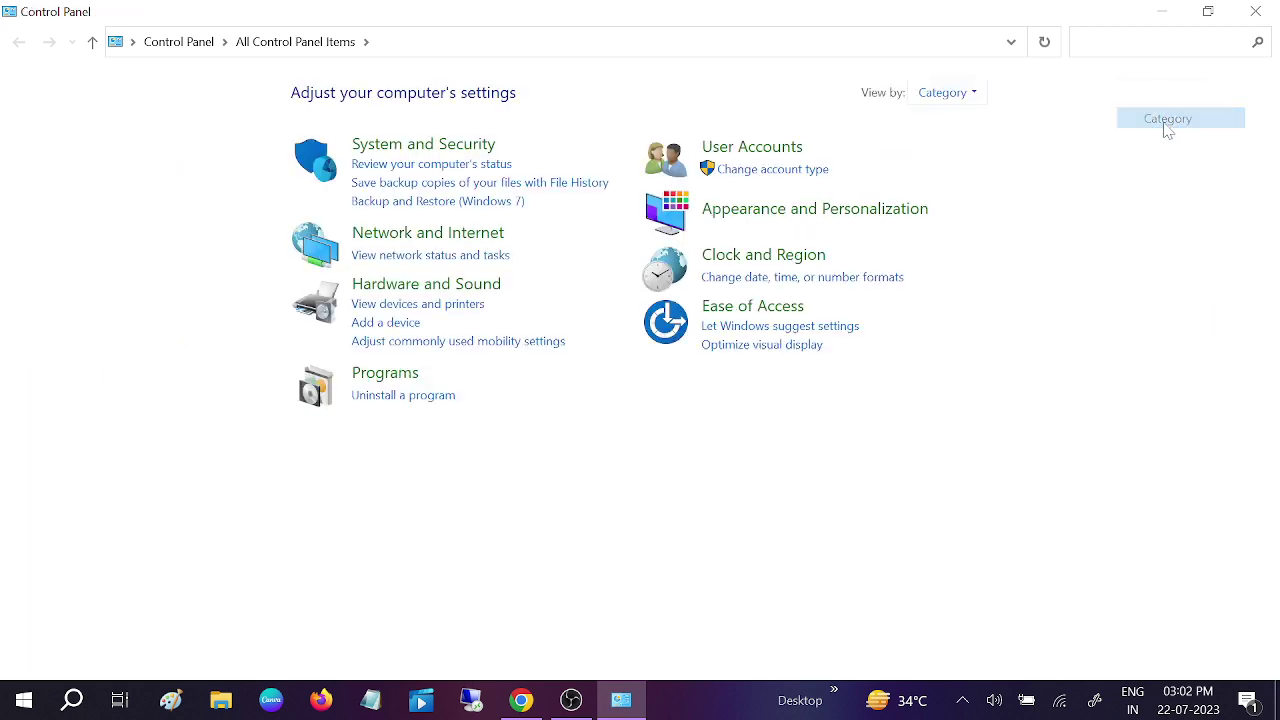
pyautogui.click(950, 93)
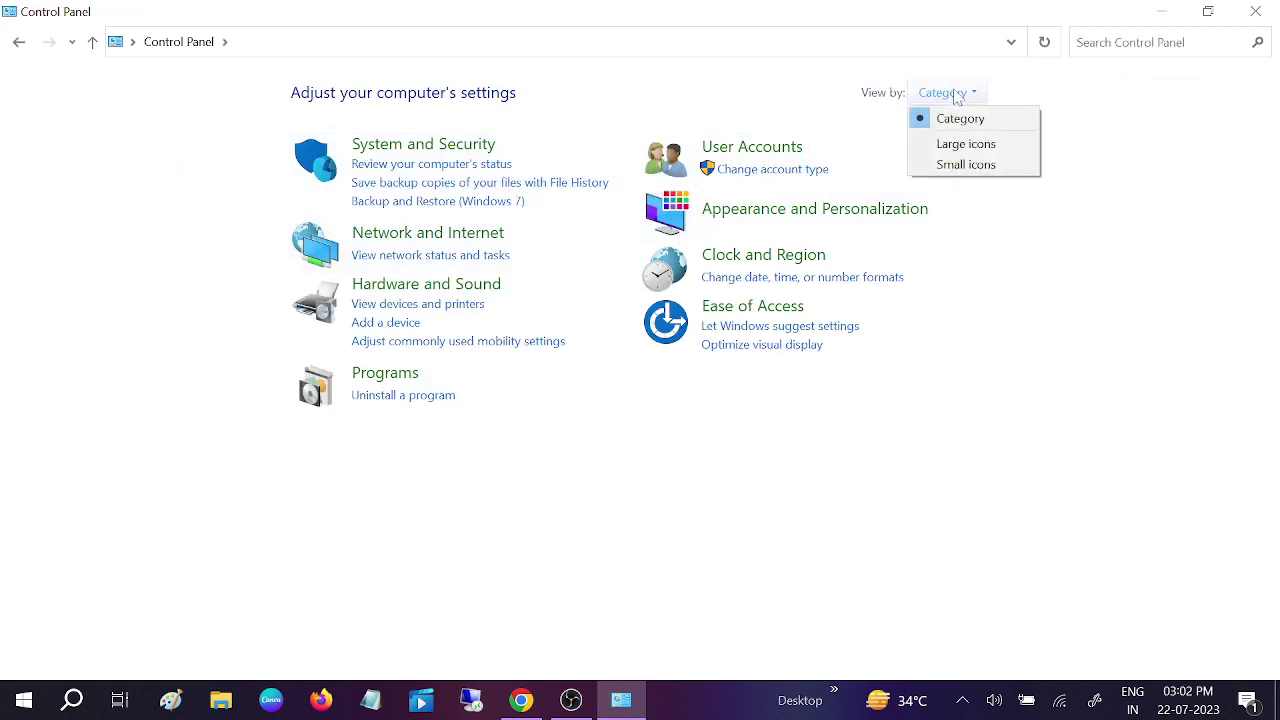
pyautogui.click(957, 146)
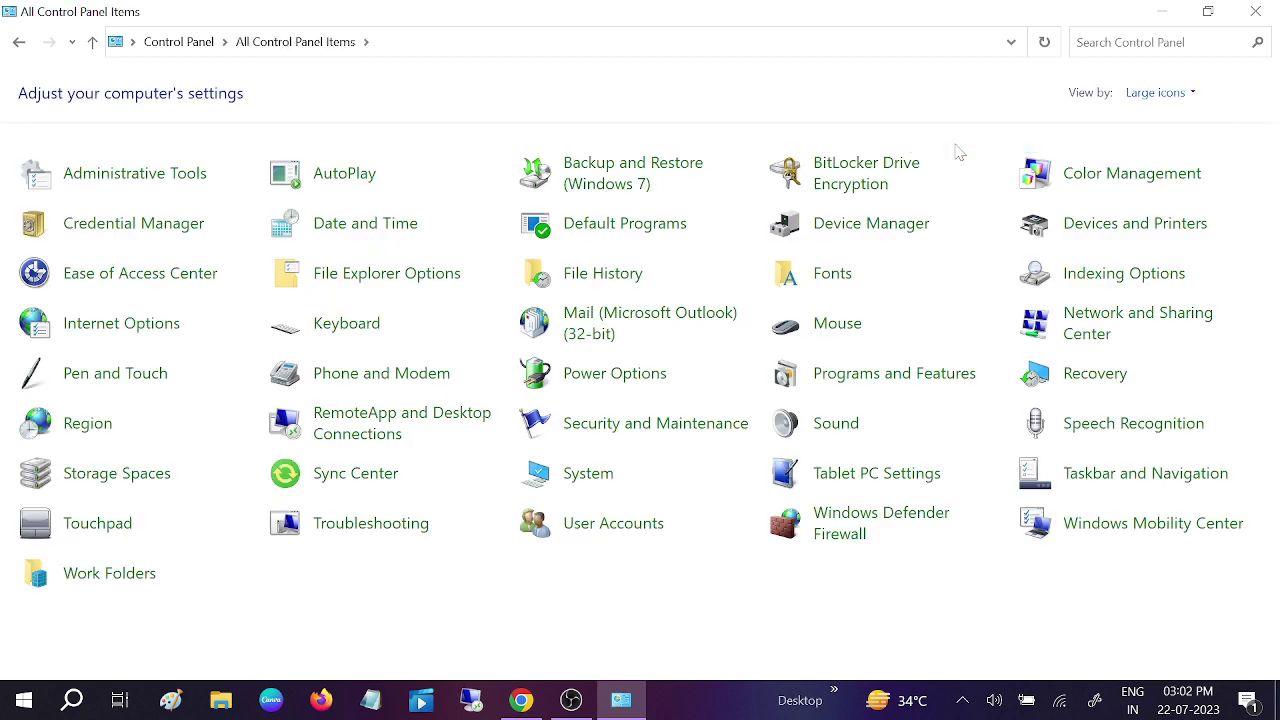
# Start the Playing Audio troubleshooter from Troubleshooting's Hardware and Sound list.
pyautogui.click(360, 529)
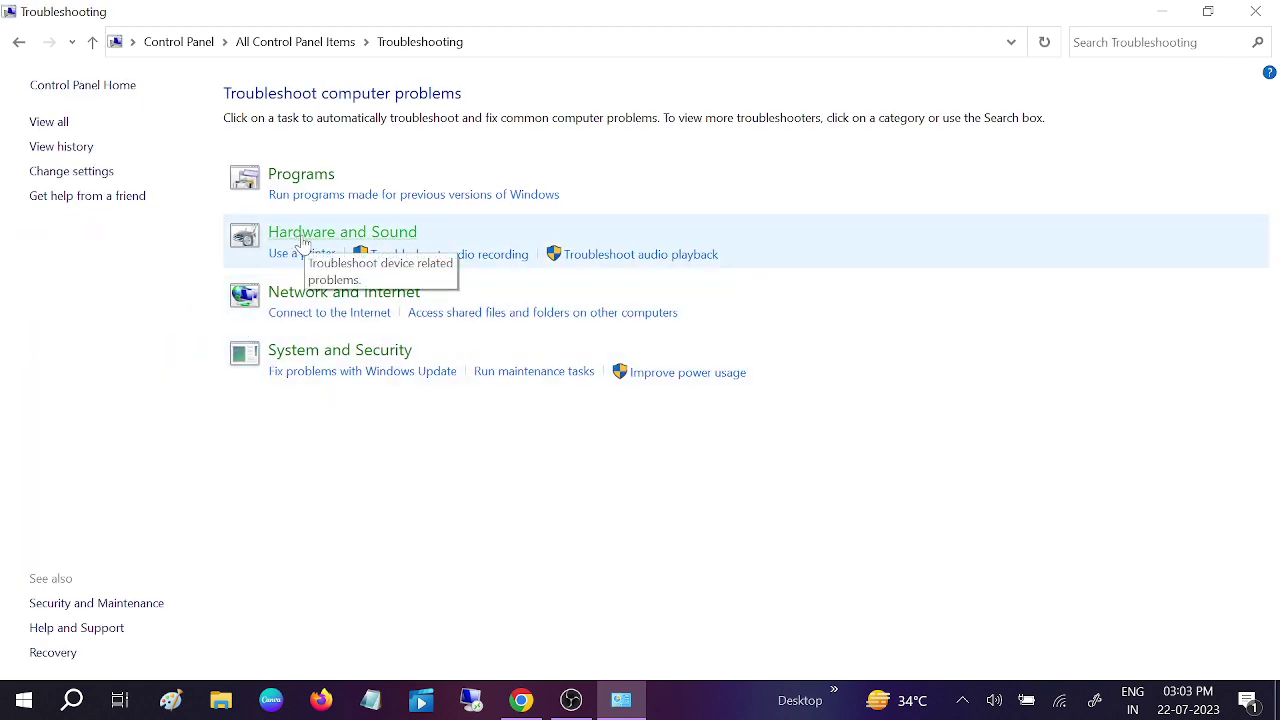
pyautogui.click(347, 242)
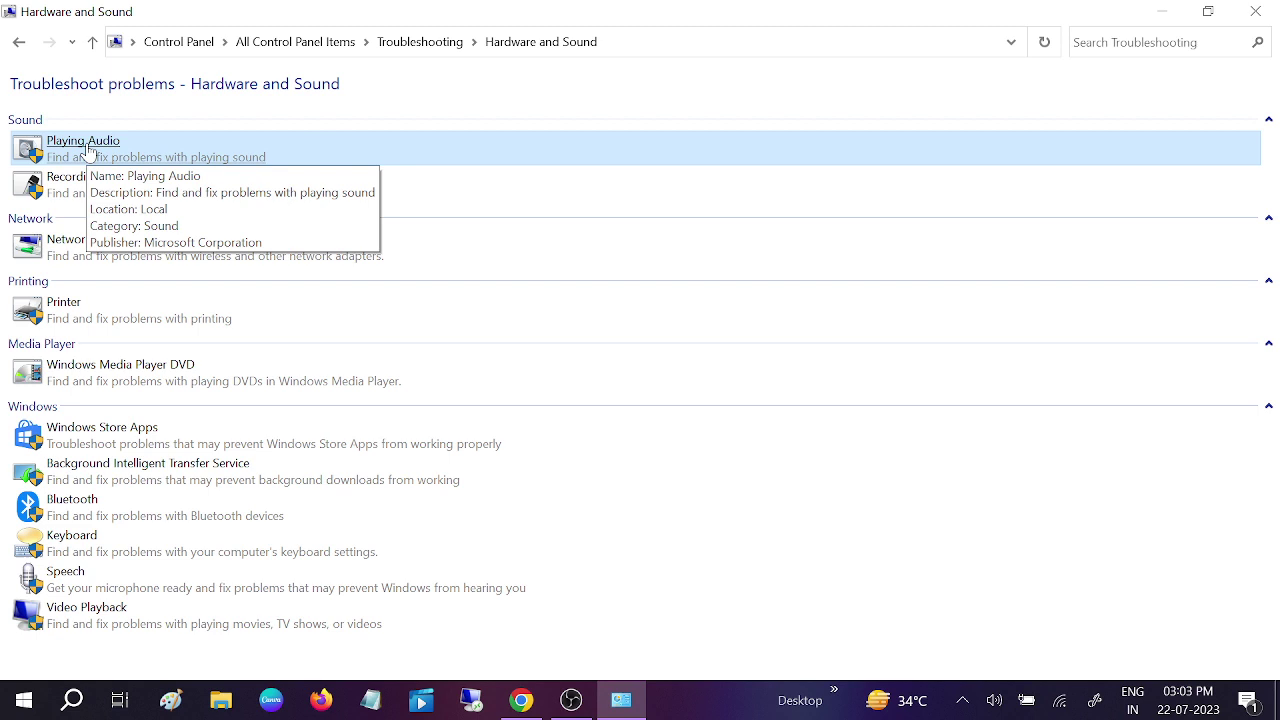
pyautogui.click(90, 148)
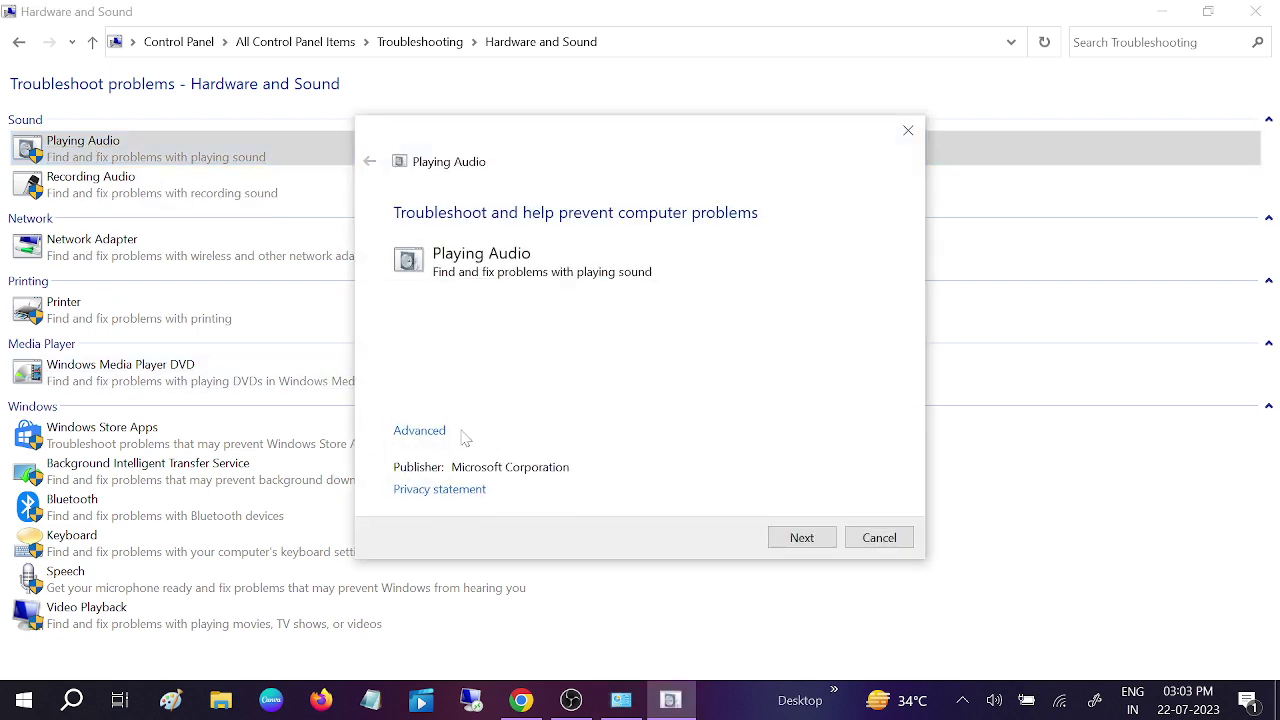
pyautogui.click(802, 537)
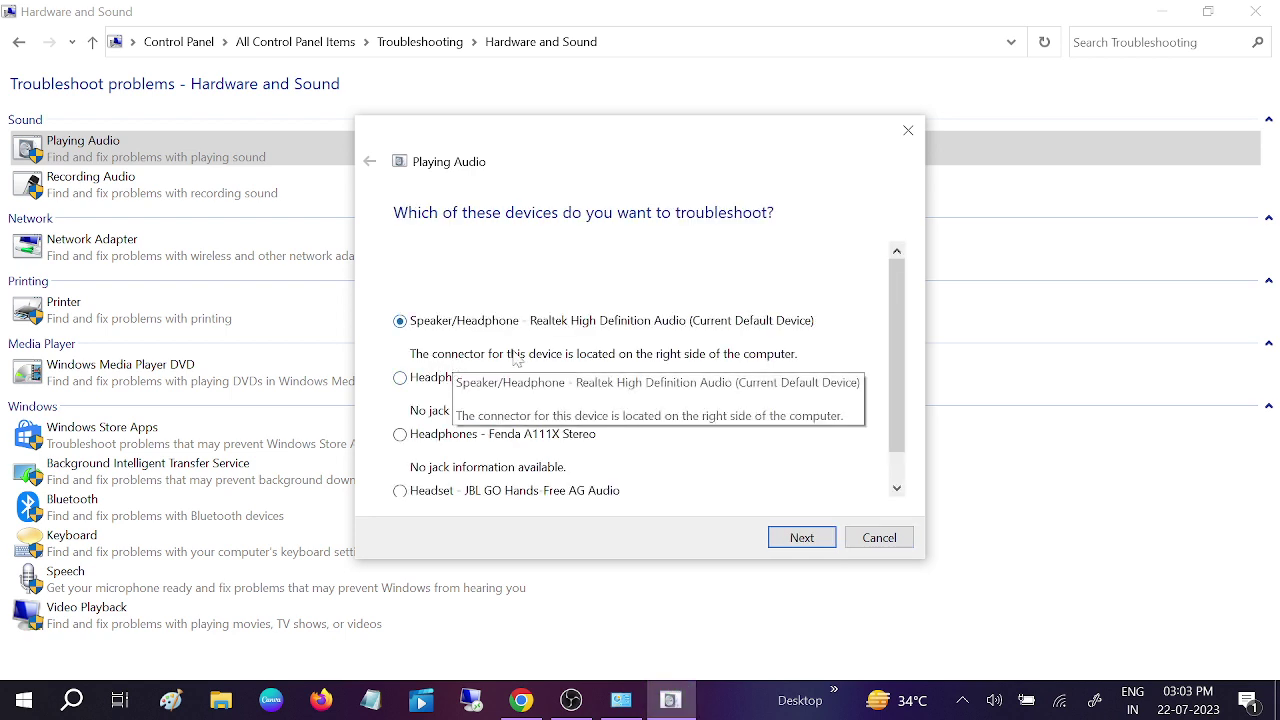
# Check the speaker volume, troubleshoot the default Realtek speaker, then cancel the troubleshooter.
pyautogui.scroll(-1, 470, 445)
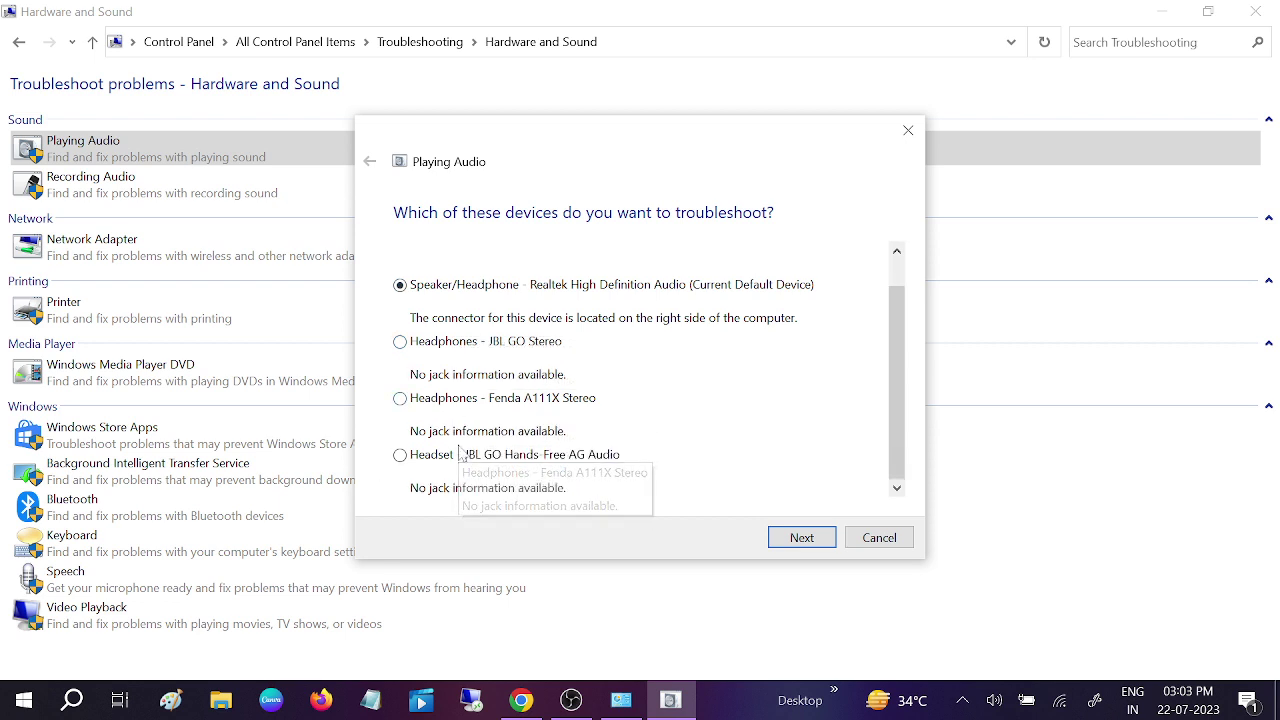
pyautogui.scroll(1, 481, 418)
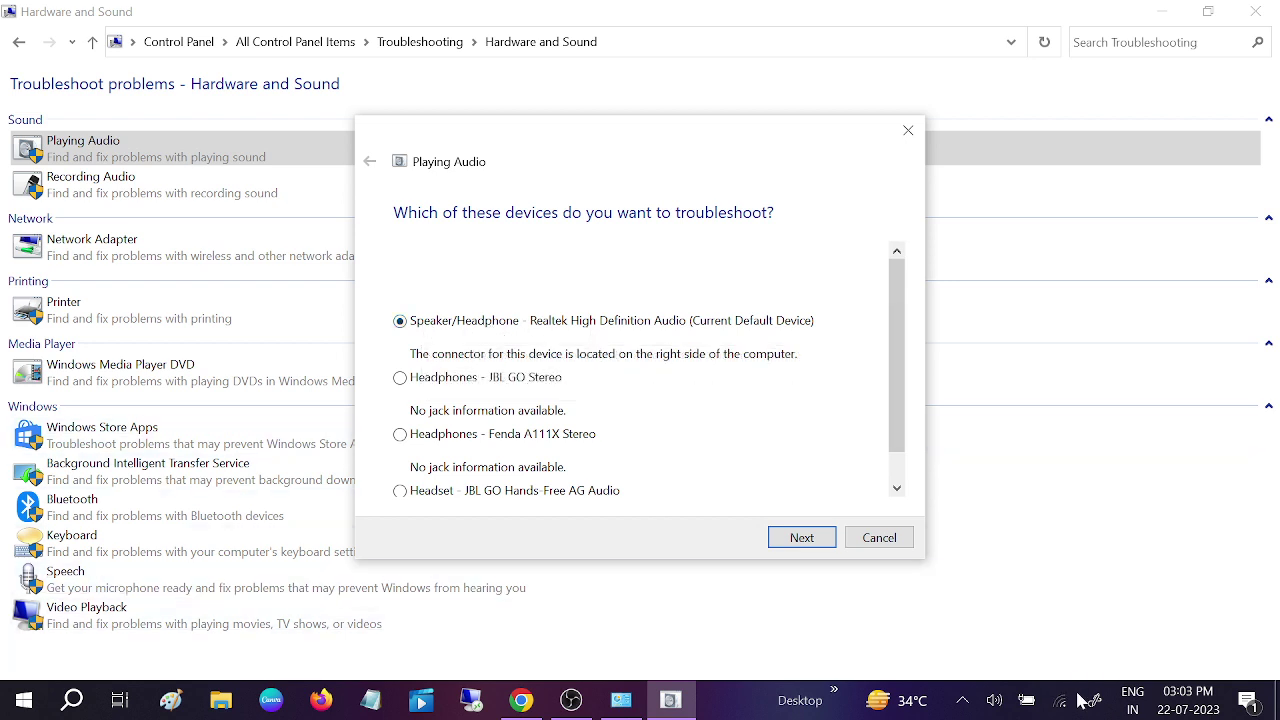
pyautogui.click(995, 700)
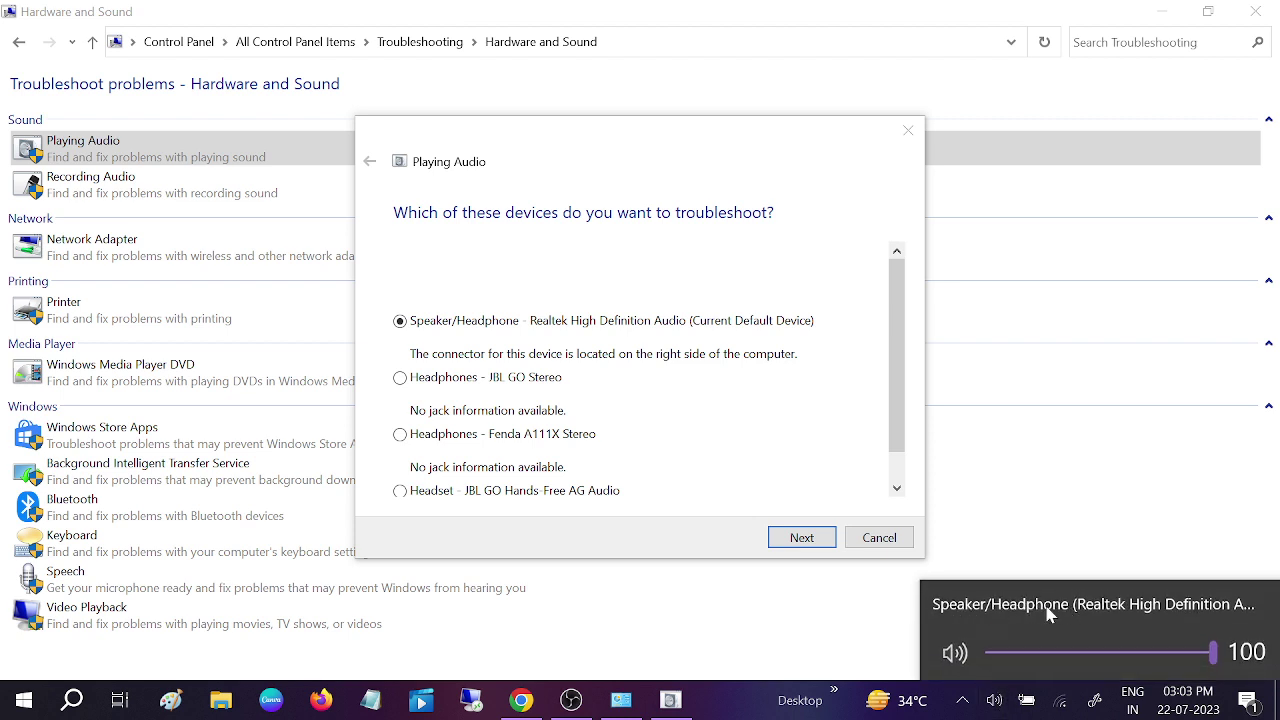
pyautogui.click(806, 537)
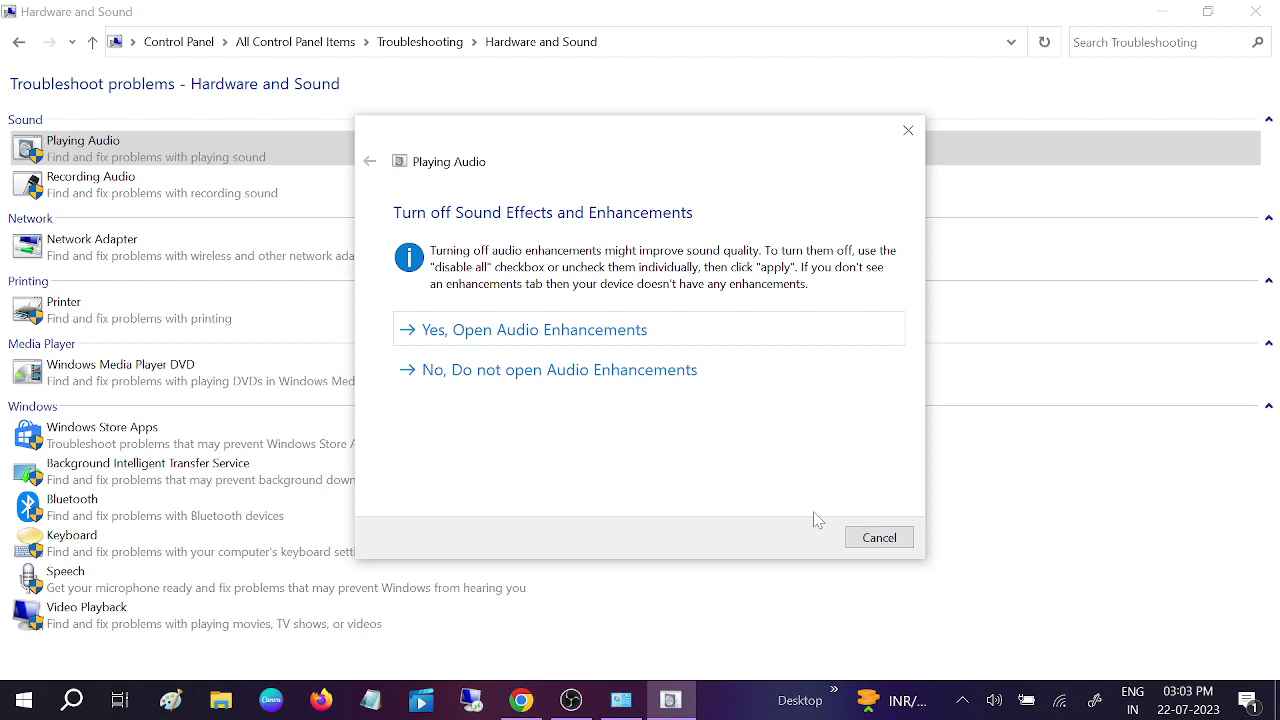
pyautogui.click(879, 537)
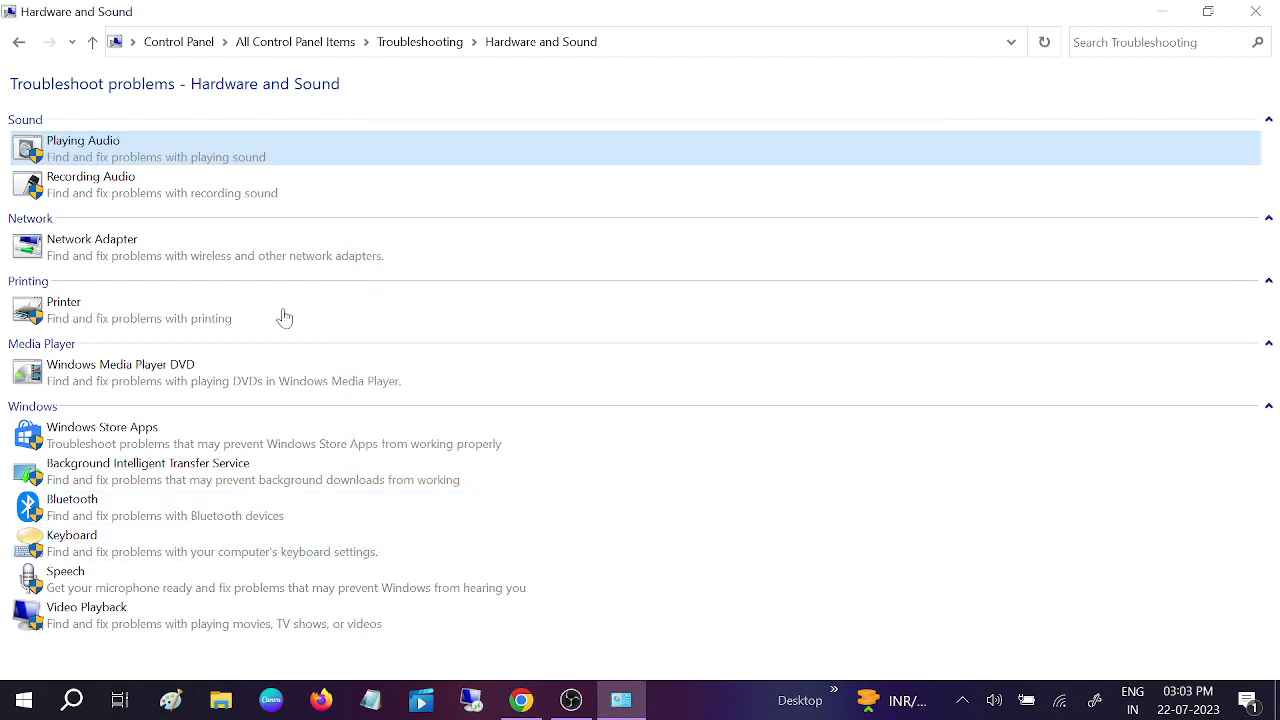
# Run Recording Audio on the default Microphone Array and close it after no problem is found.
pyautogui.click(90, 186)
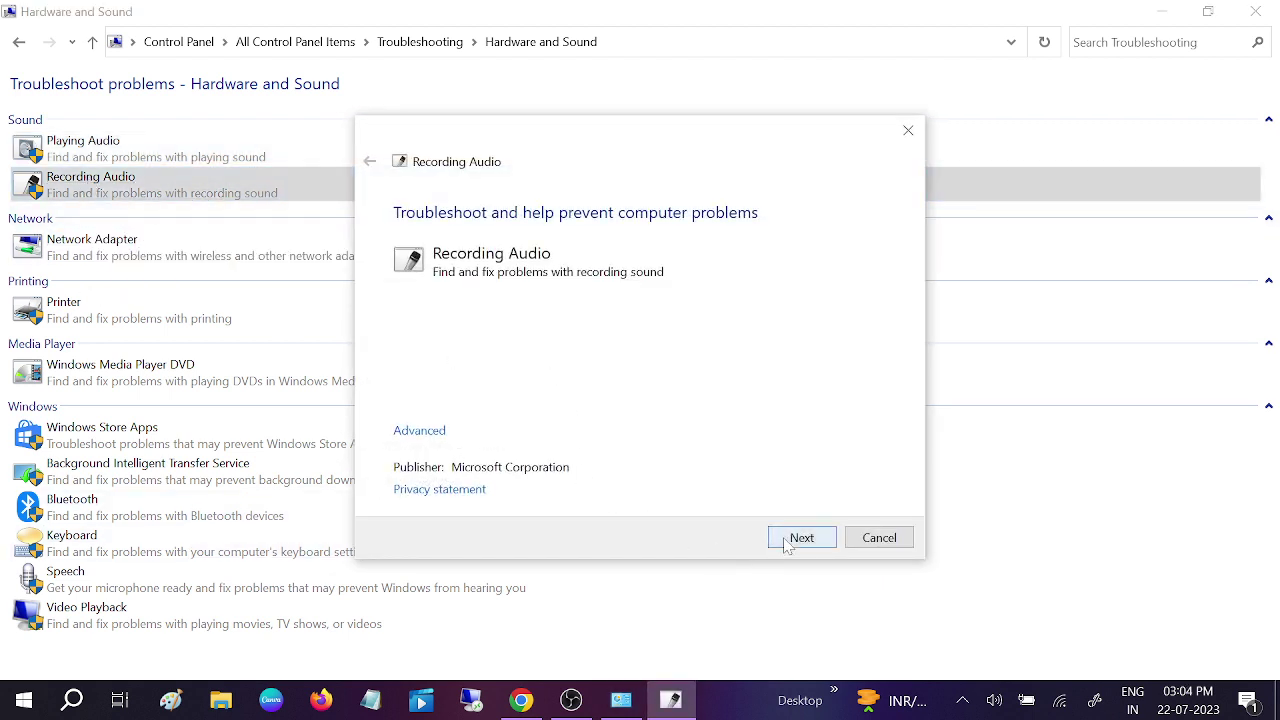
pyautogui.click(801, 538)
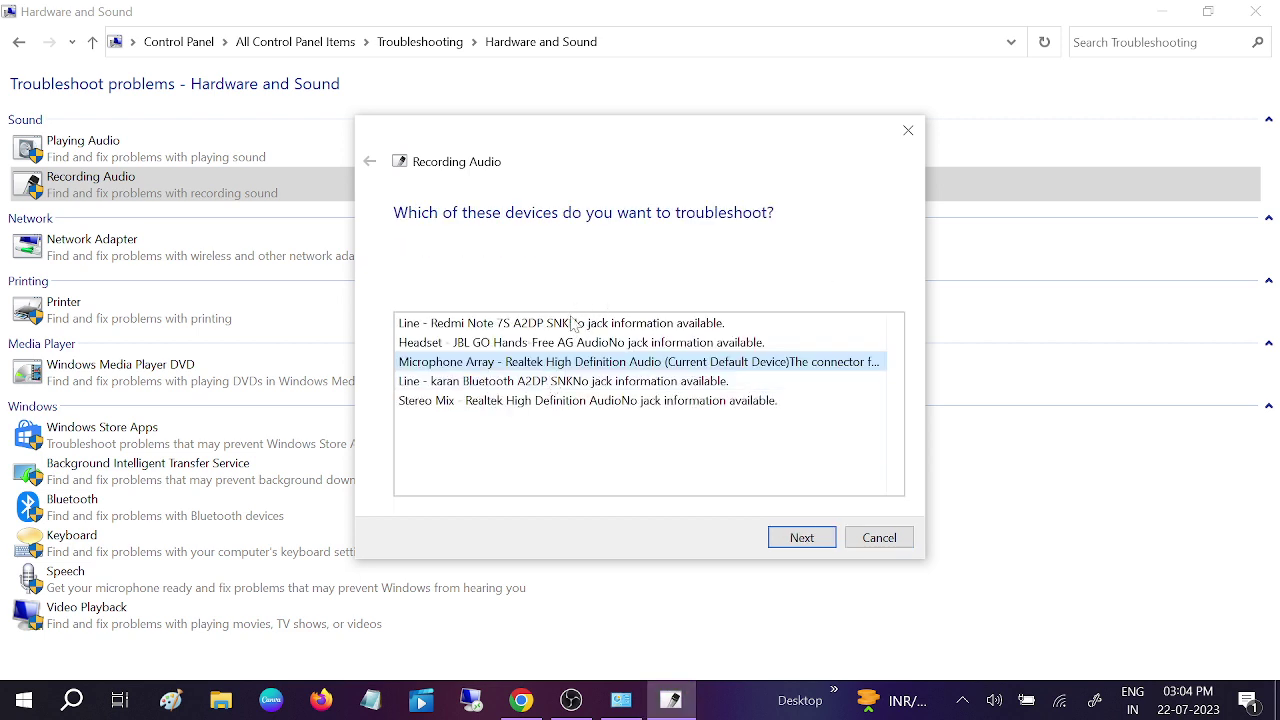
pyautogui.click(801, 538)
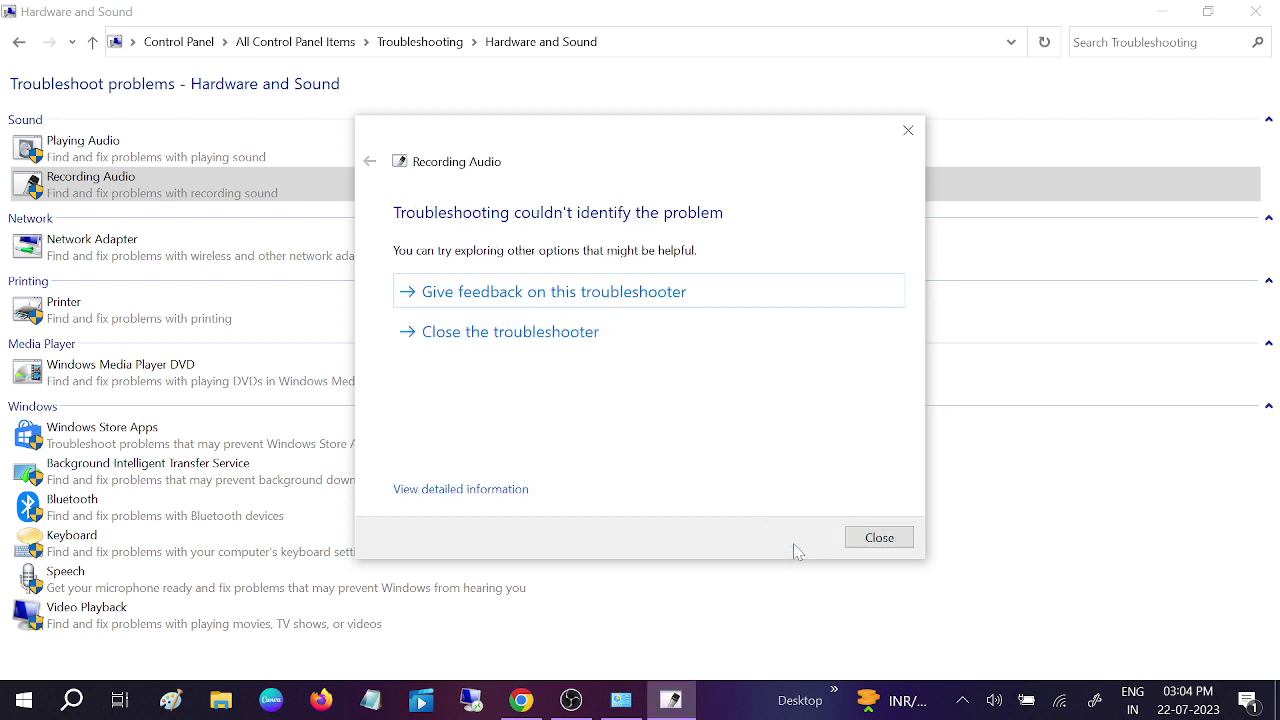
pyautogui.click(893, 540)
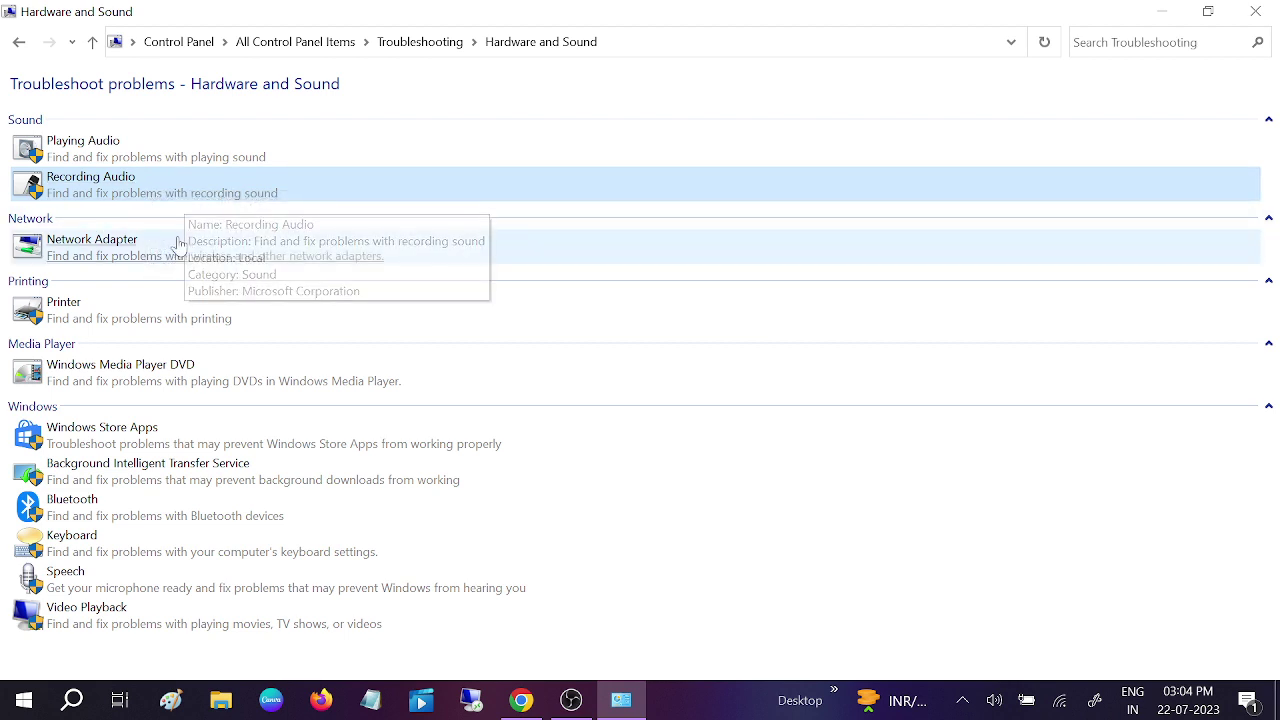
# Return to All Control Panel Items, open Sound, and select the Speaker/Headphone playback device.
pyautogui.click(19, 43)
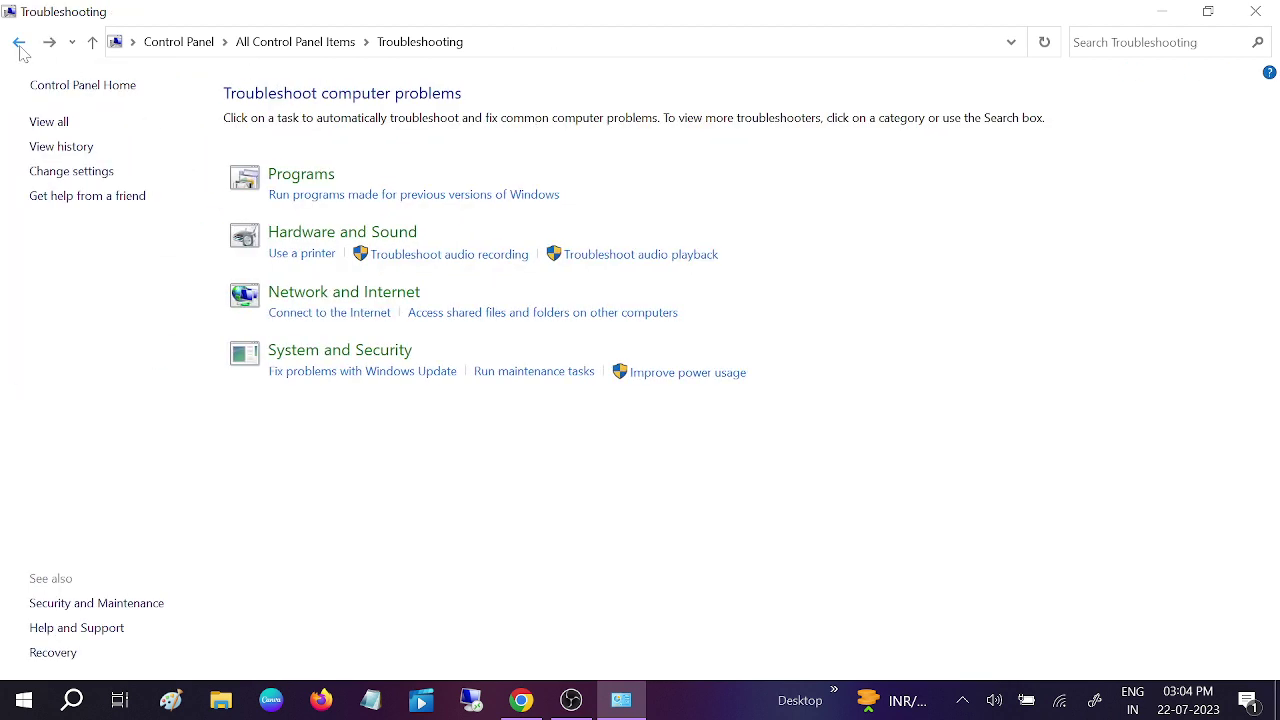
pyautogui.click(19, 43)
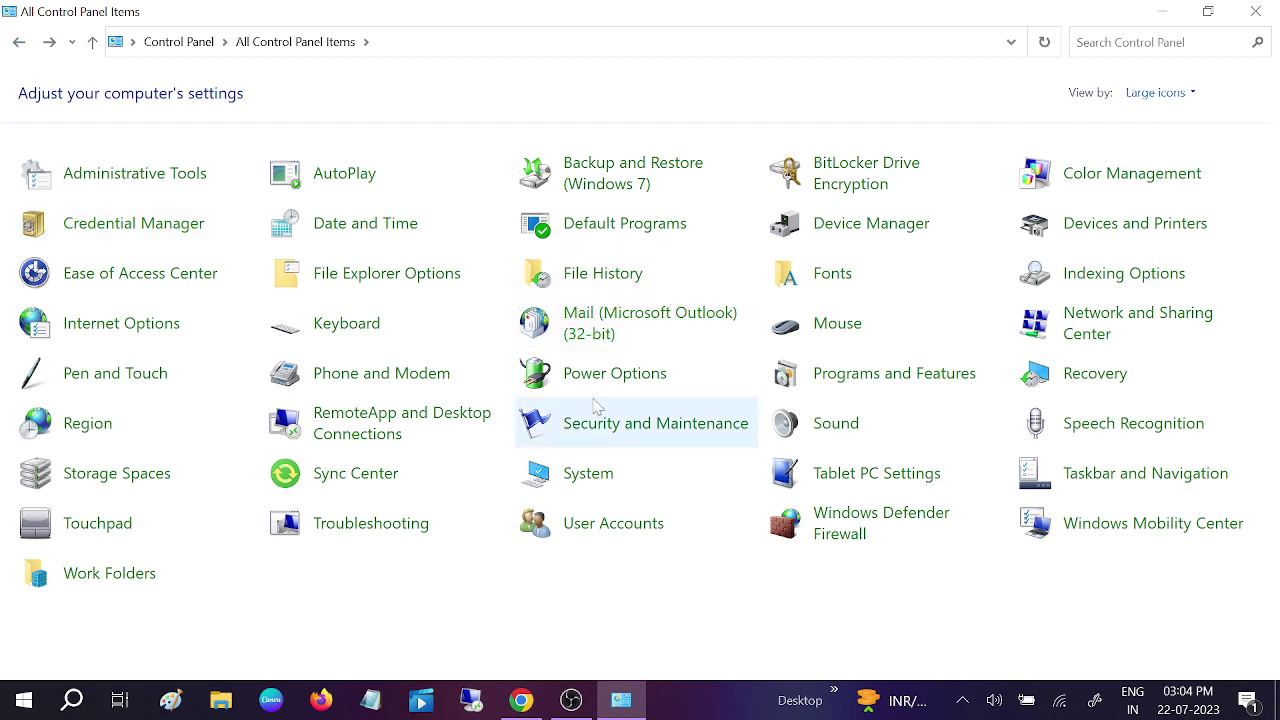
pyautogui.click(832, 438)
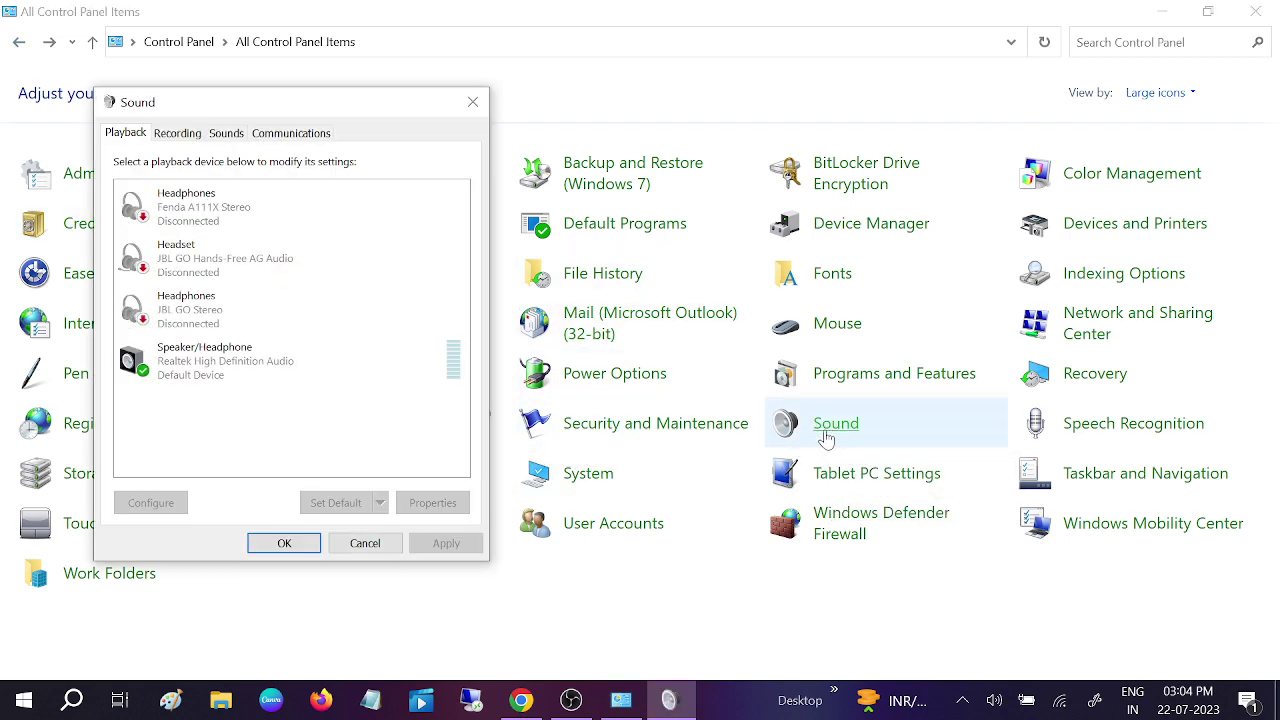
pyautogui.moveTo(363, 114); pyautogui.dragTo(600, 103)
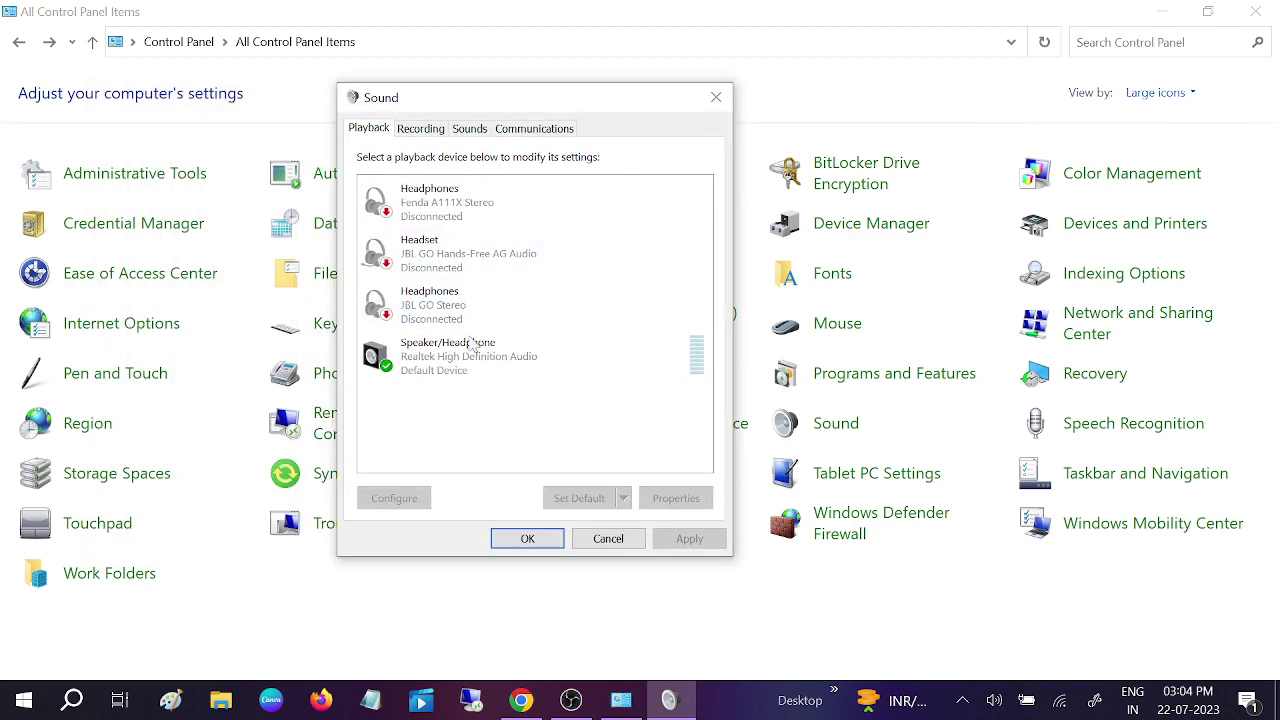
pyautogui.click(447, 365)
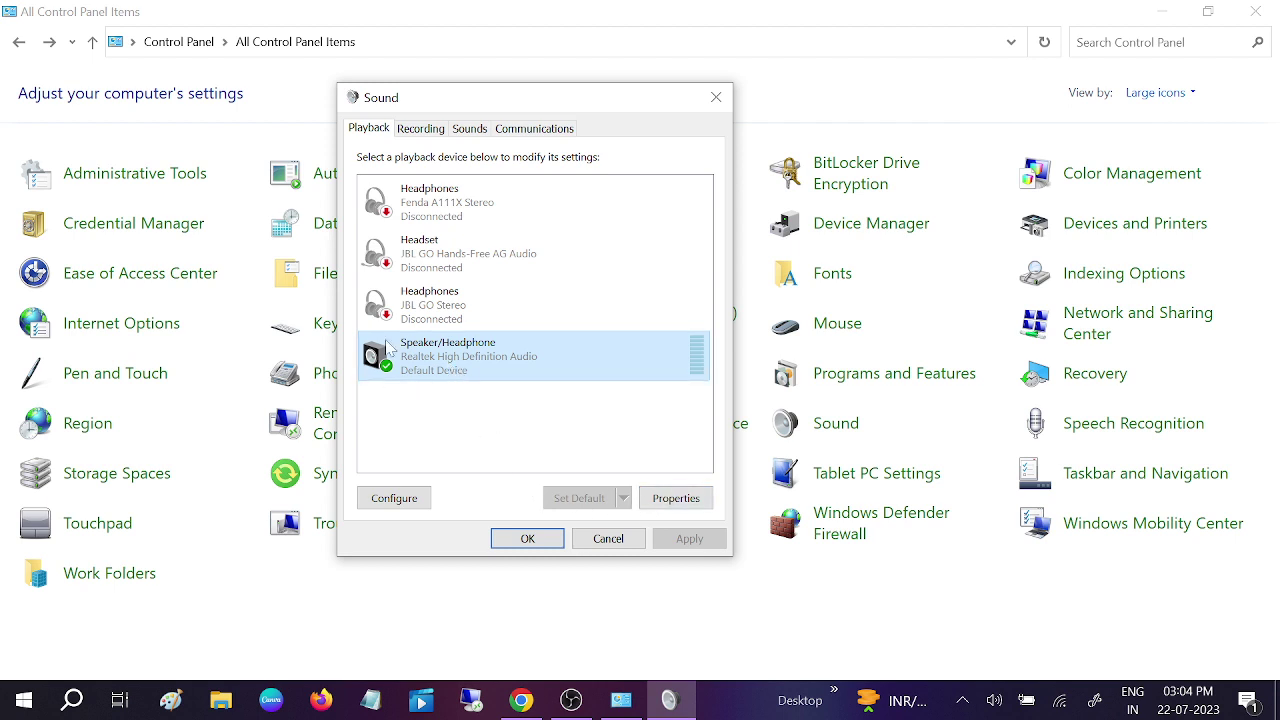
# Disable the JBL GO Stereo headphones, then enable them again.
pyautogui.rightClick(430, 356)
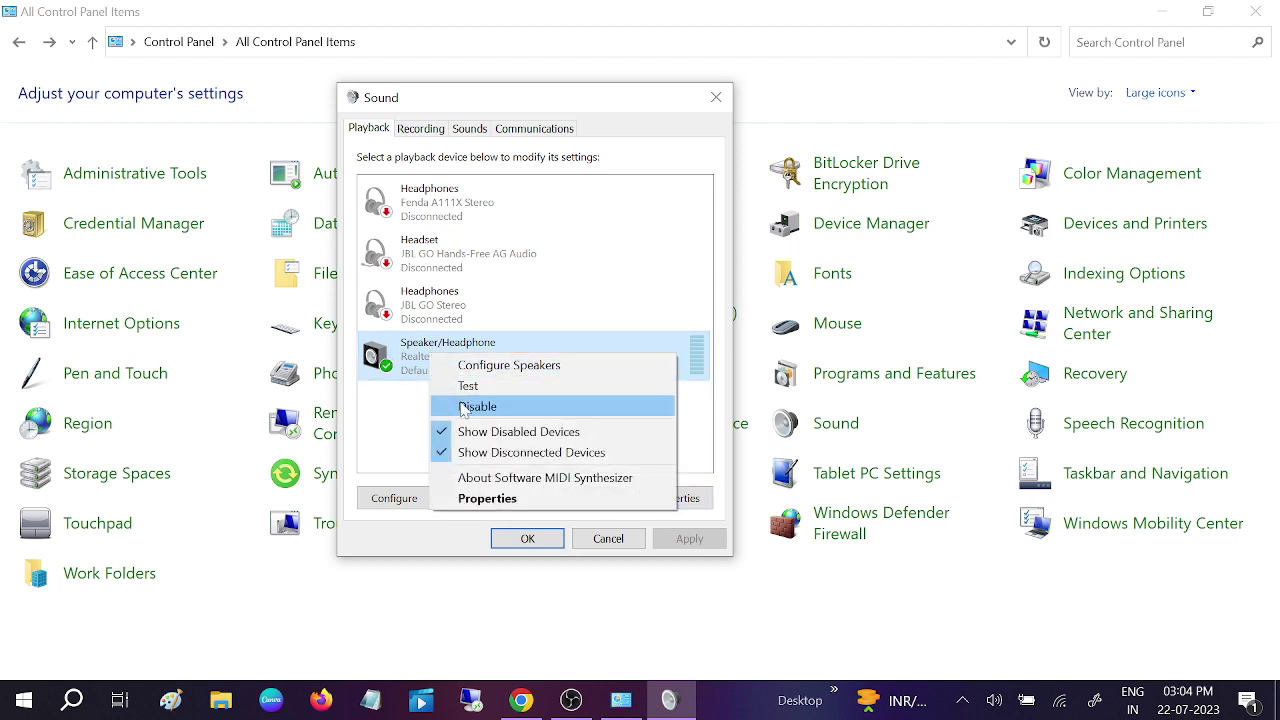
pyautogui.rightClick(419, 297)
pyautogui.rightClick(419, 297)
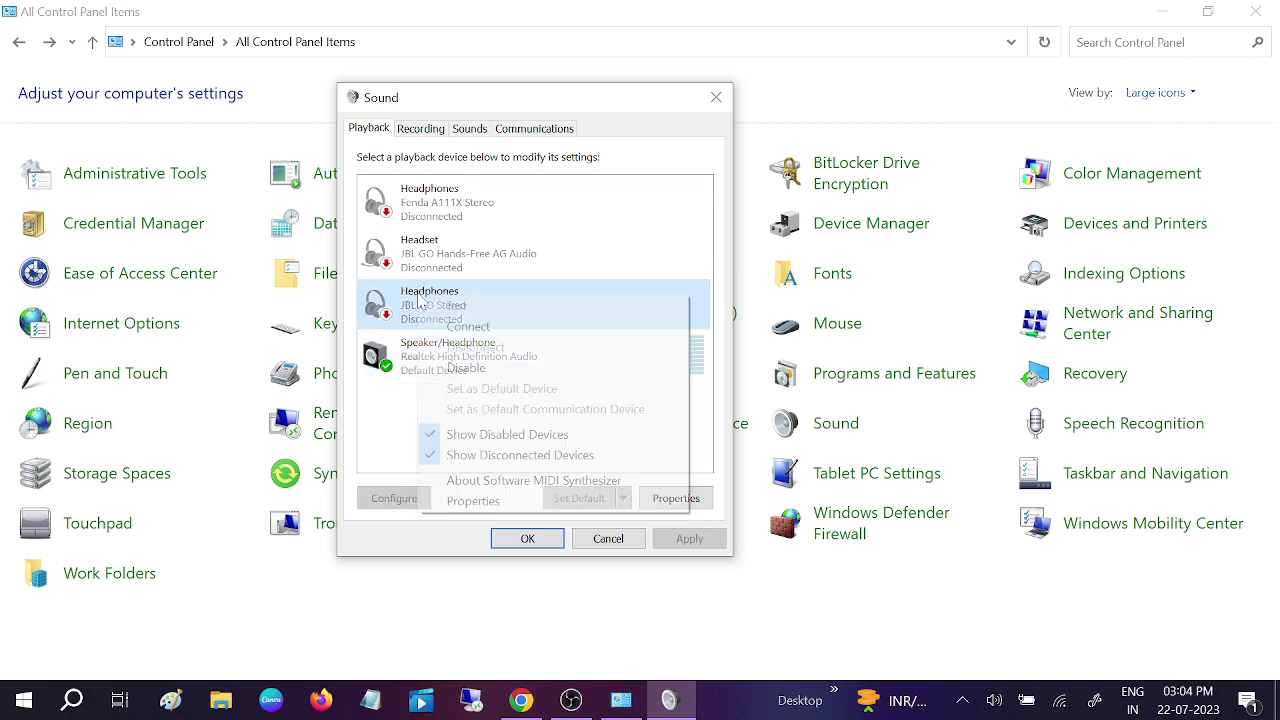
pyautogui.click(462, 368)
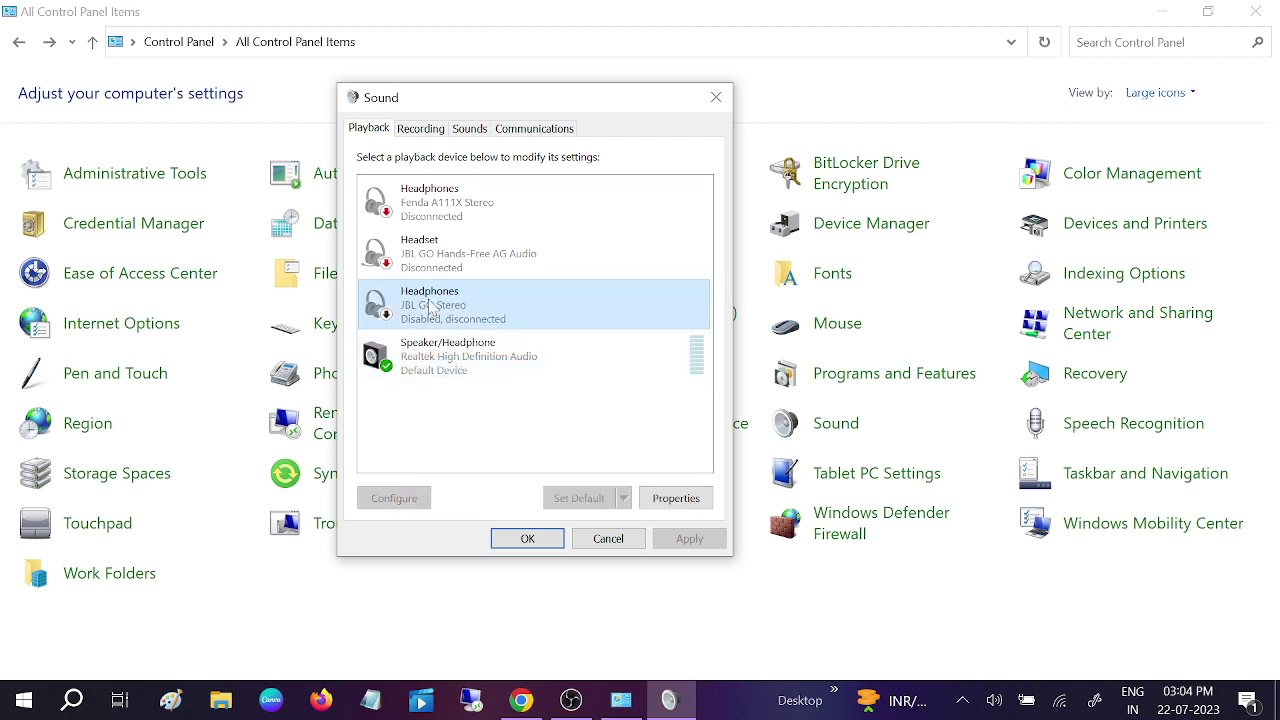
pyautogui.rightClick(431, 302)
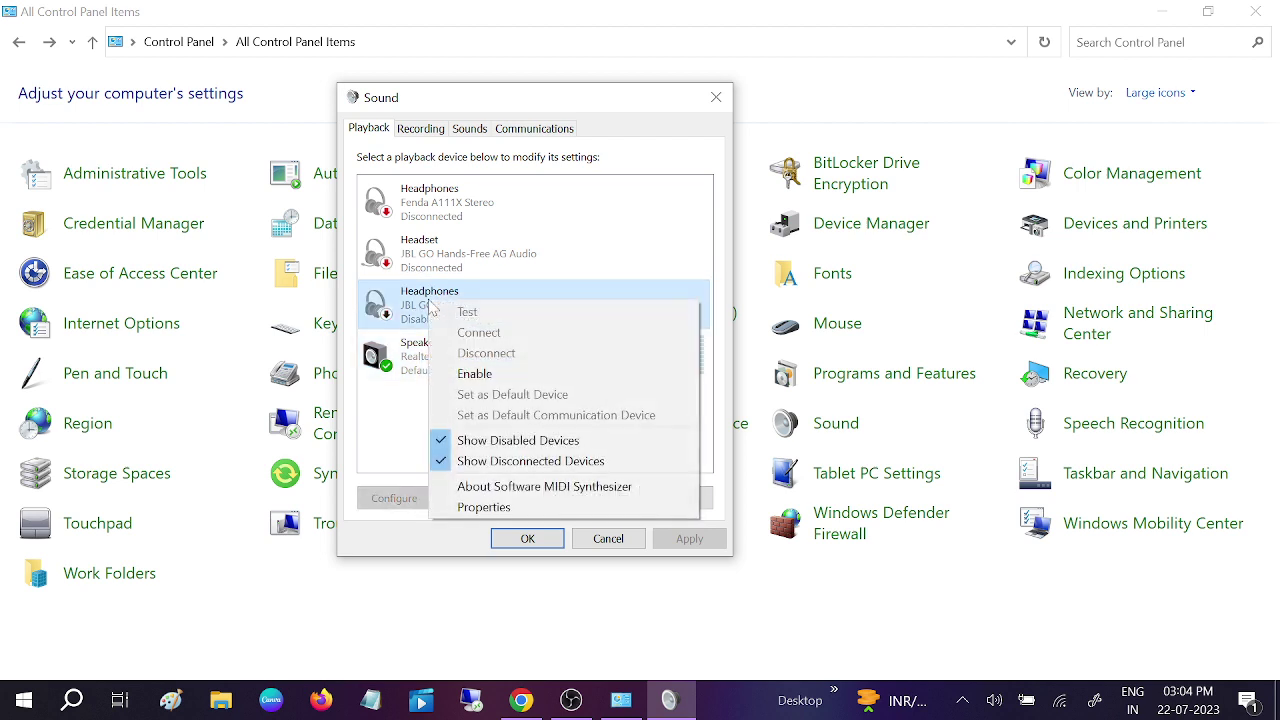
pyautogui.click(478, 373)
pyautogui.click(428, 368)
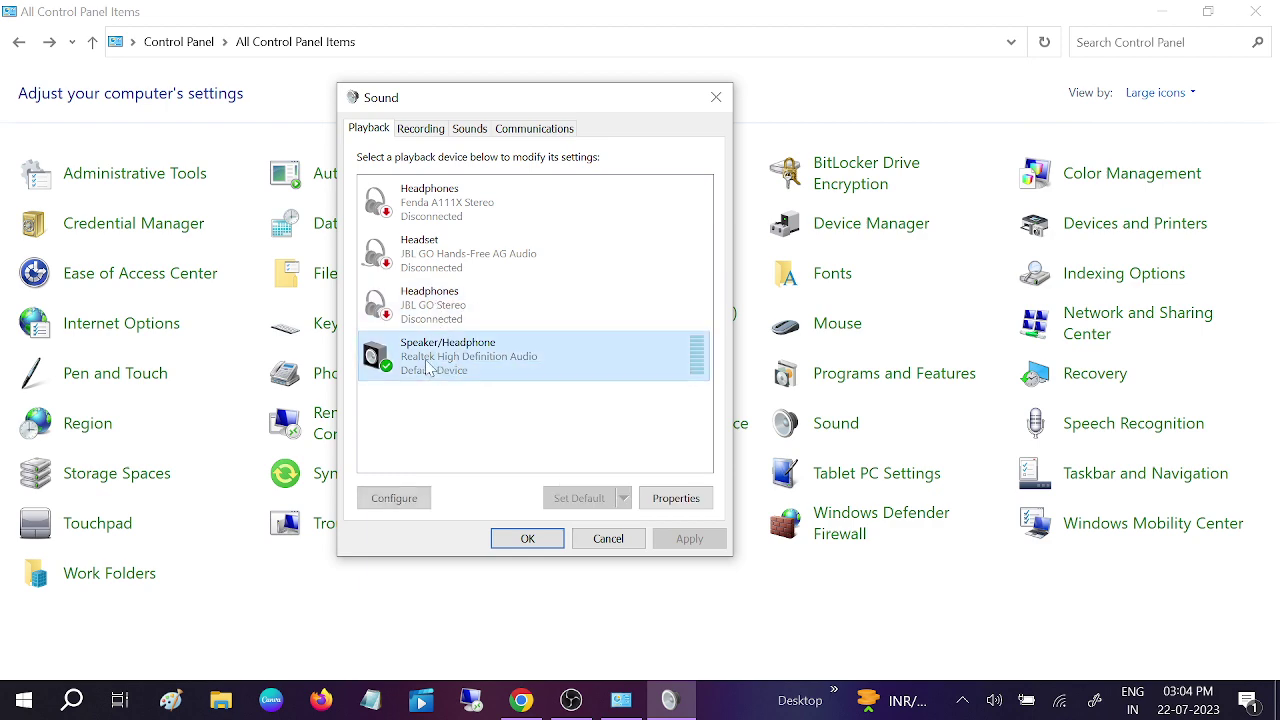
# Review Speaker/Headphone Levels and Advanced default format, then confirm both Properties and Sound with OK.
pyautogui.click(676, 498)
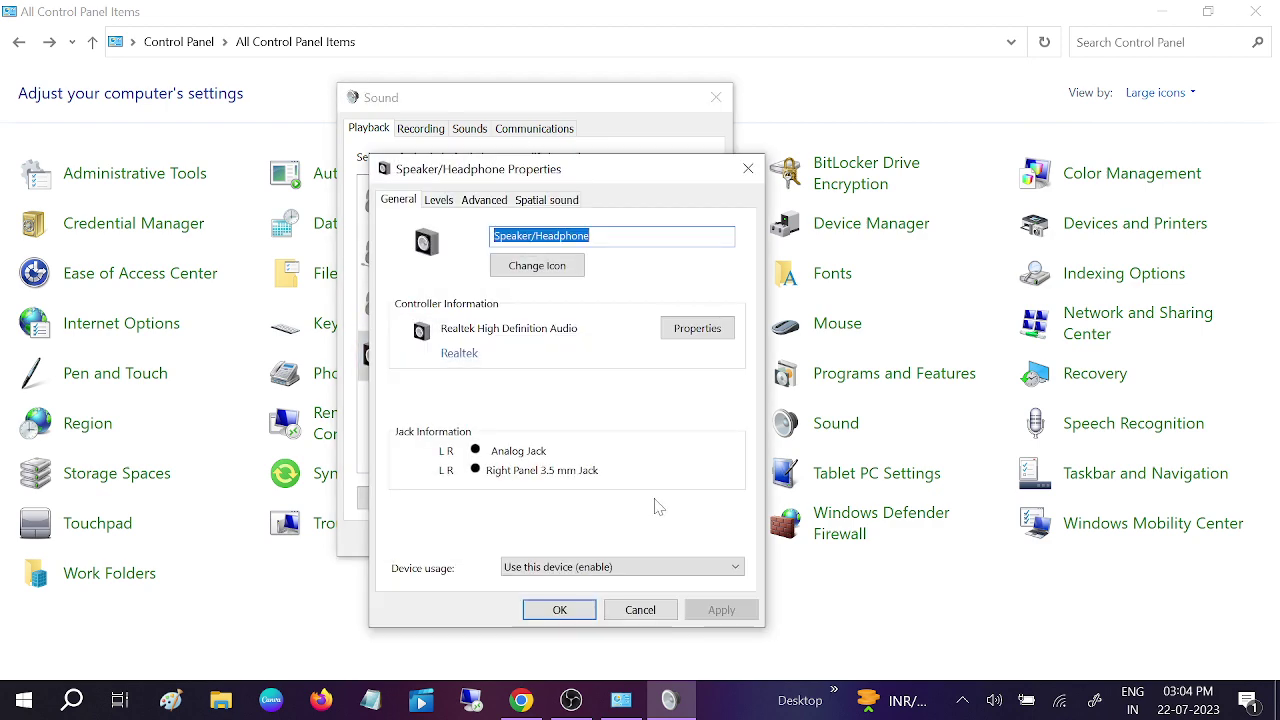
pyautogui.click(440, 202)
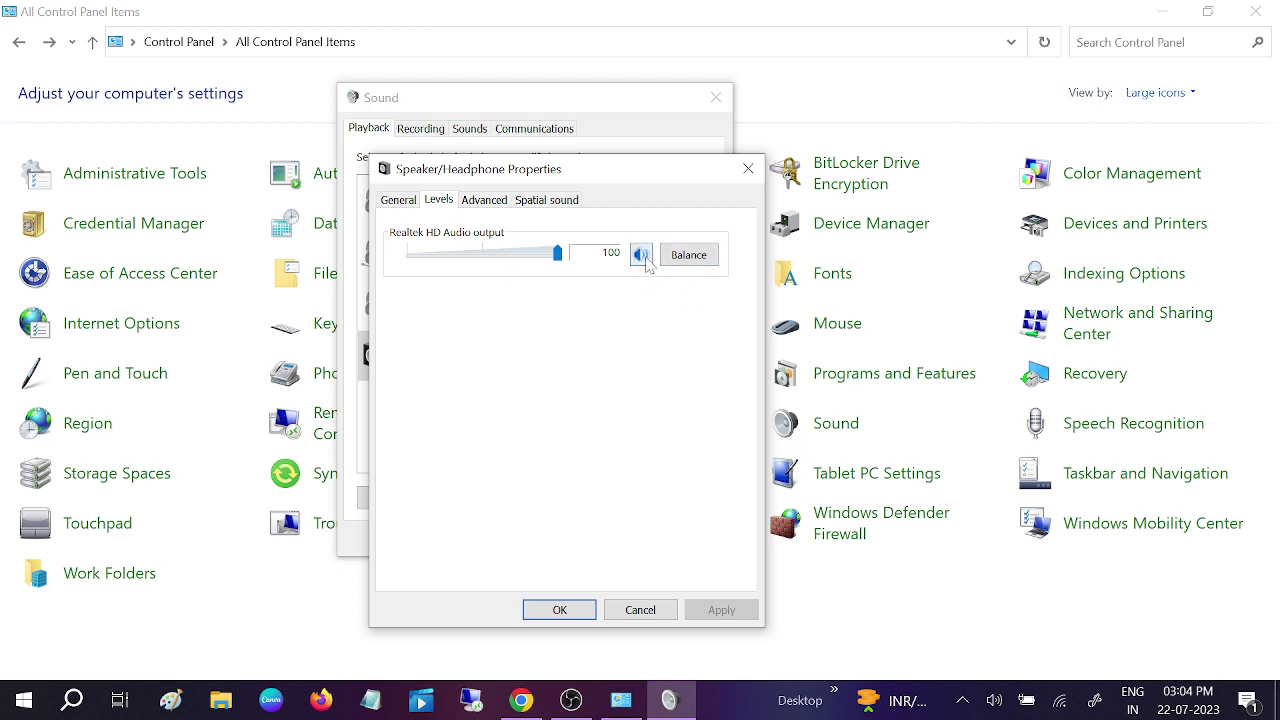
pyautogui.click(489, 203)
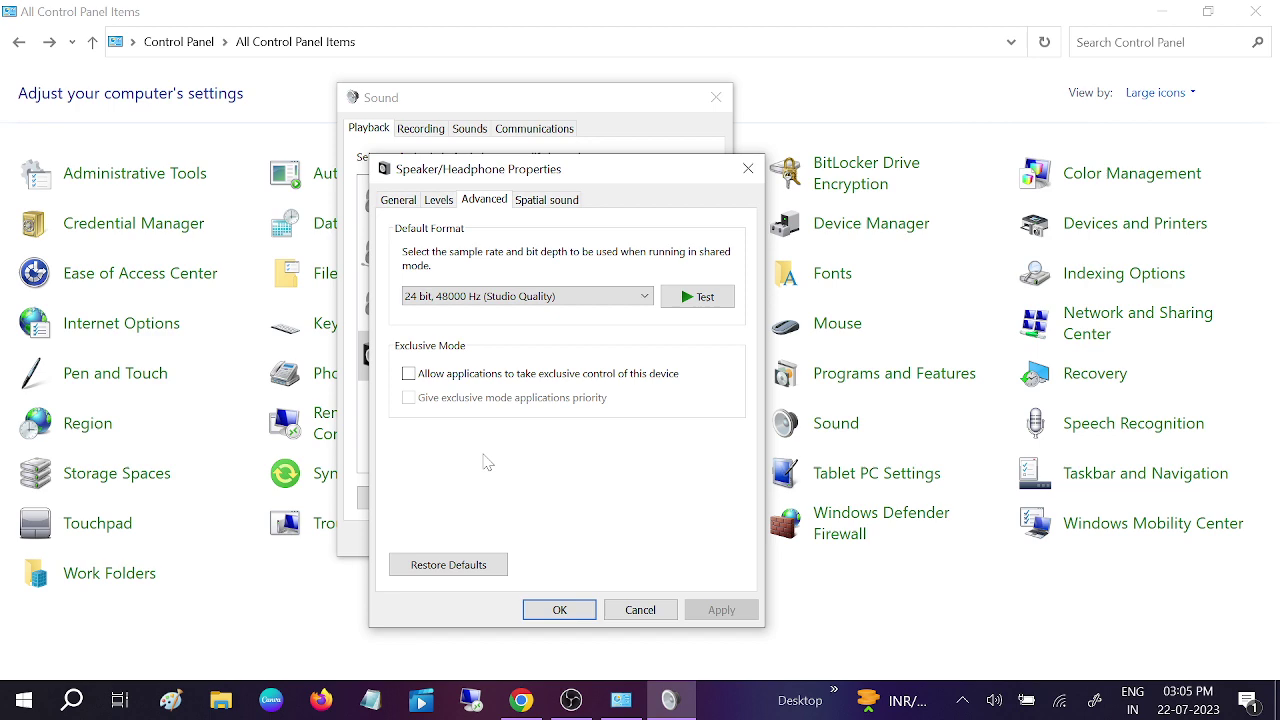
pyautogui.click(560, 611)
pyautogui.click(526, 536)
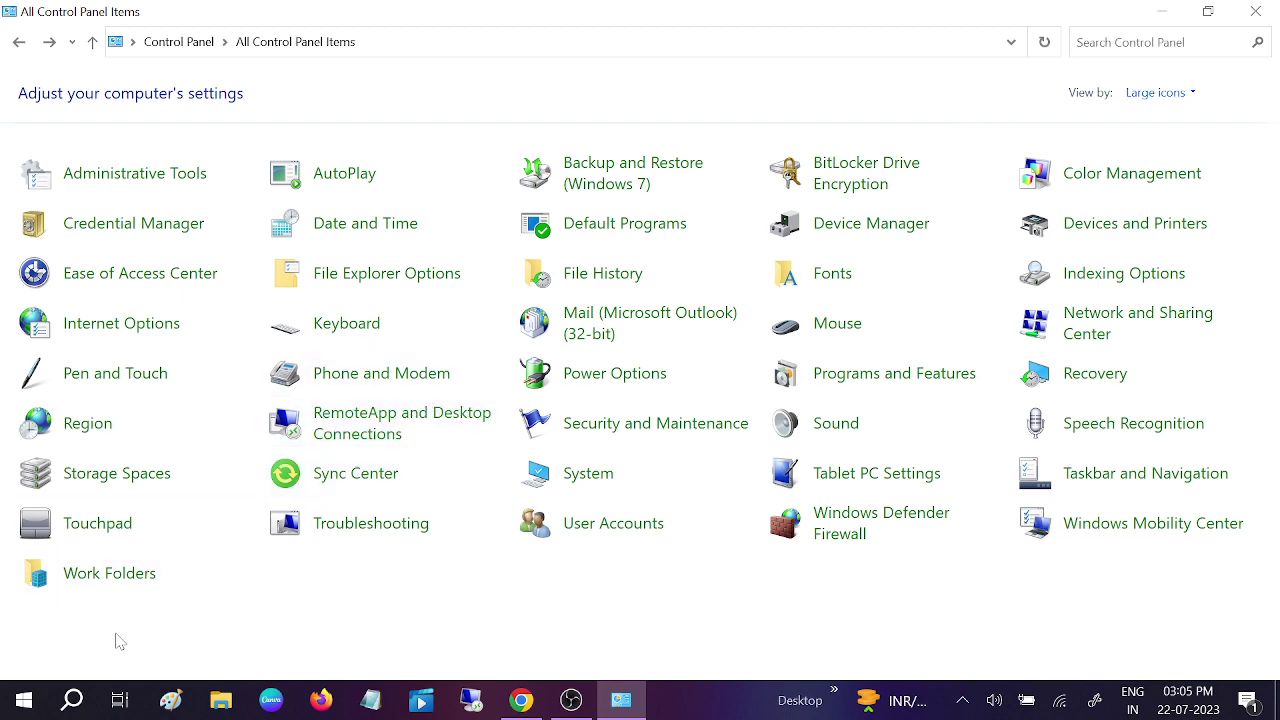
# Search 'device', launch Device Manager from the results, and close Control Panel.
pyautogui.click(72, 703)
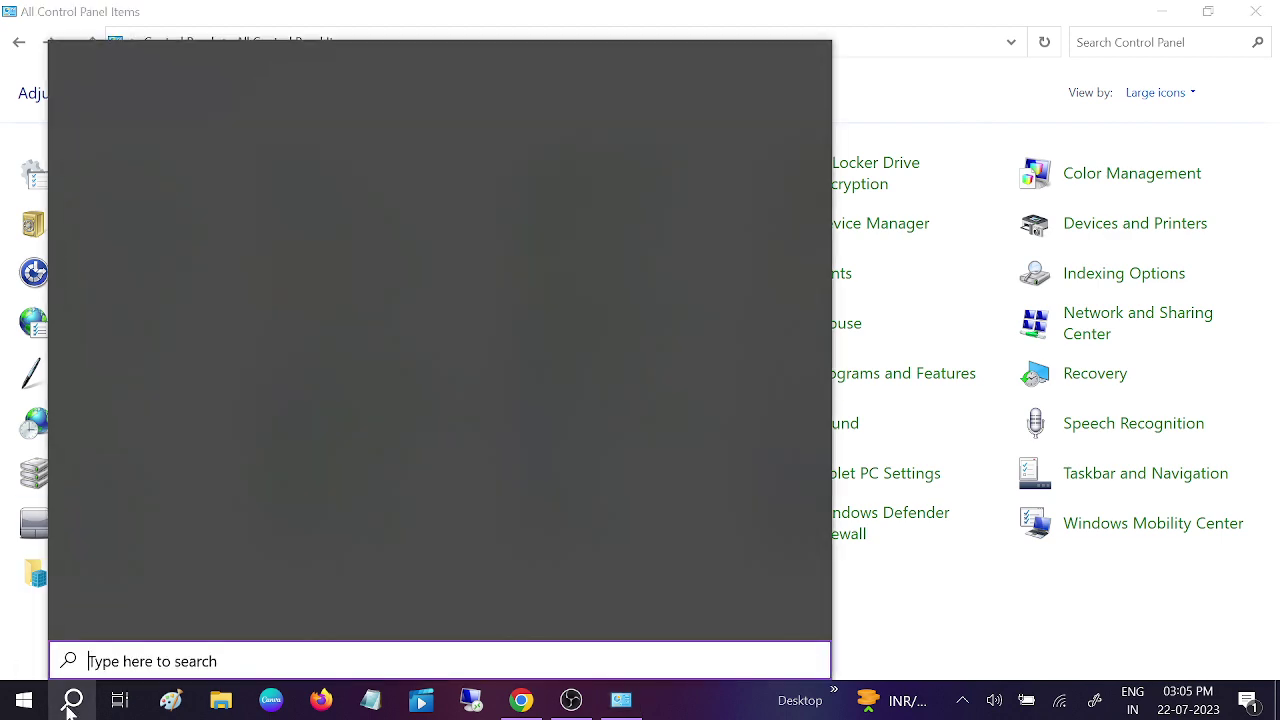
pyautogui.write('device')
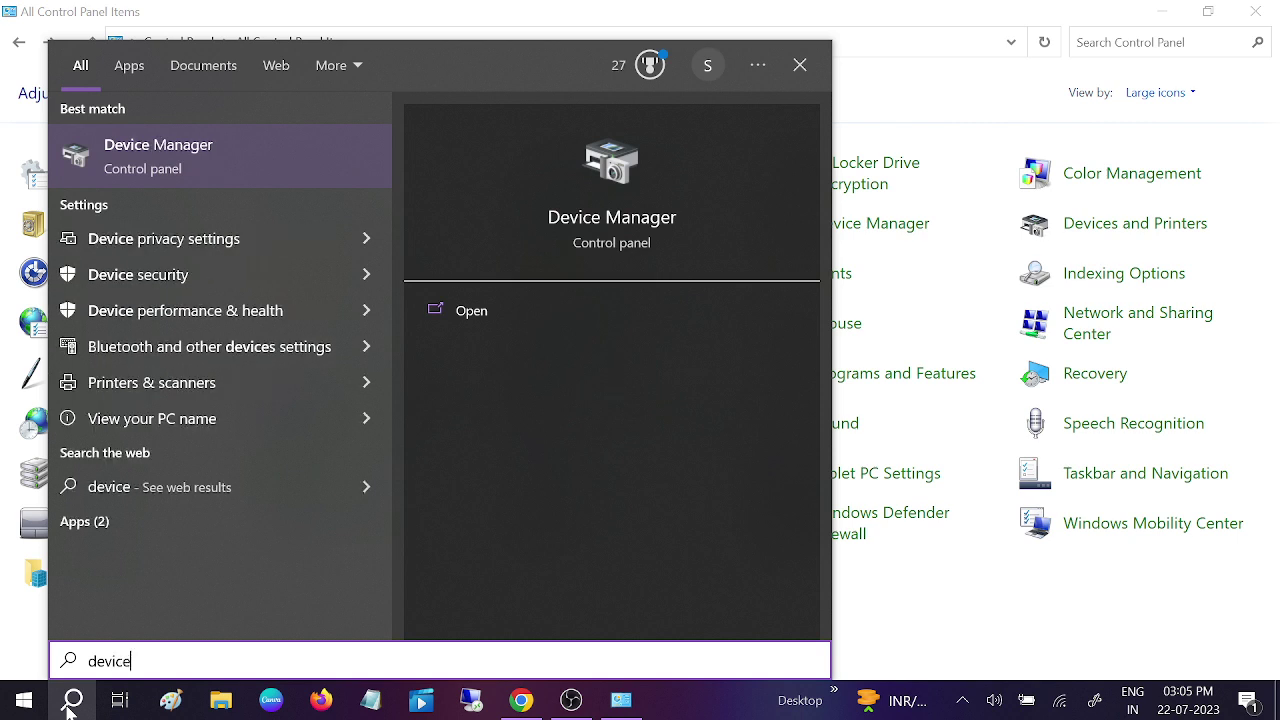
pyautogui.click(167, 159)
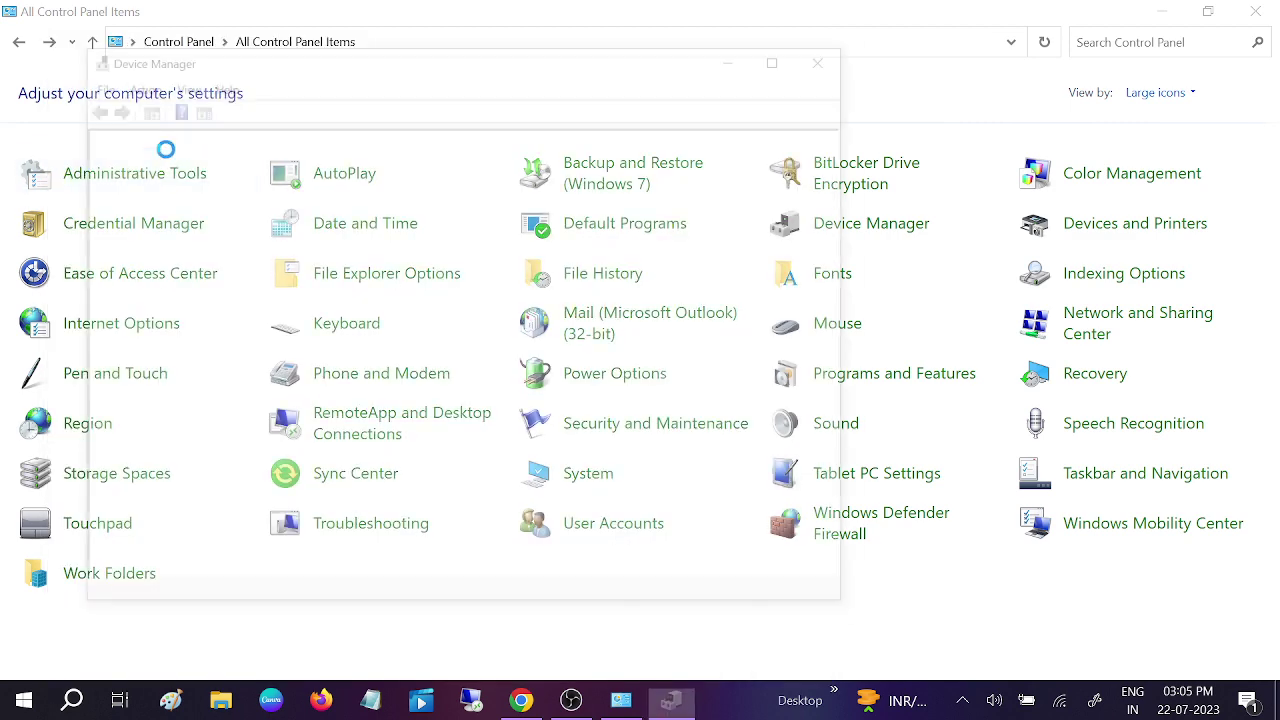
pyautogui.click(1253, 12)
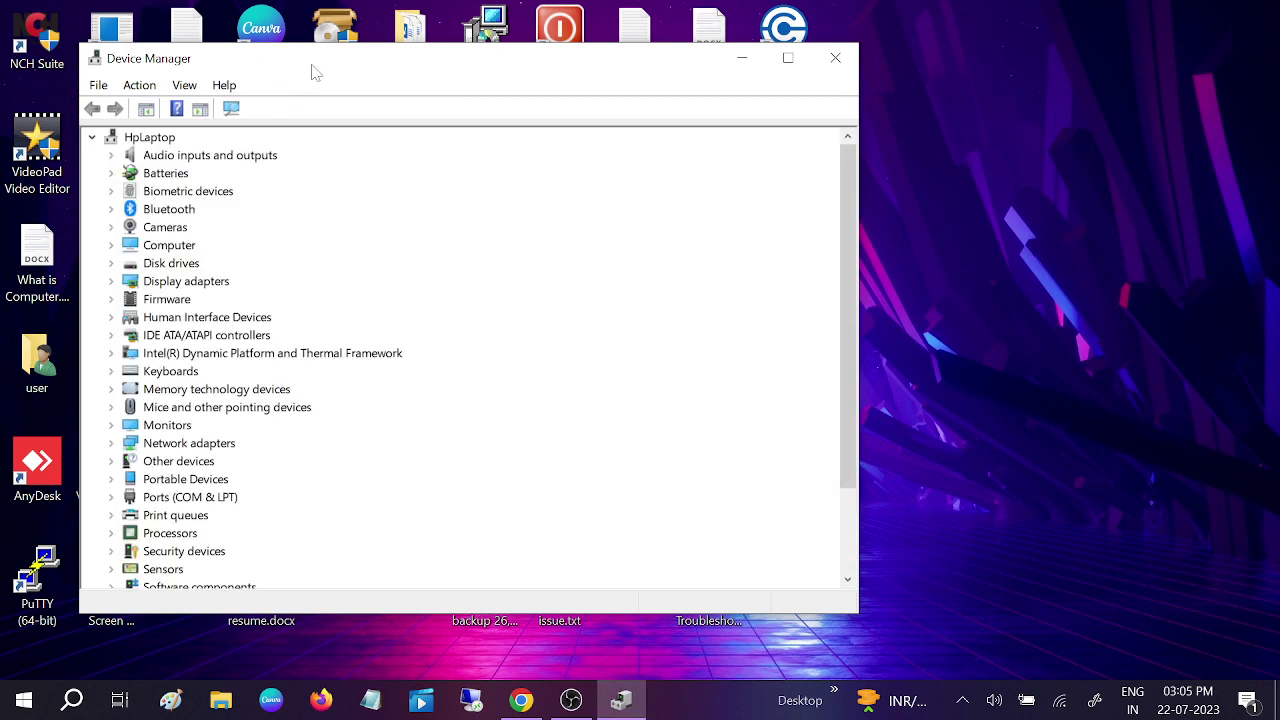
# Under Audio inputs and outputs, auto-search for a Speaker/Headphone driver update, then close the wizard.
pyautogui.moveTo(317, 70); pyautogui.dragTo(573, 66)
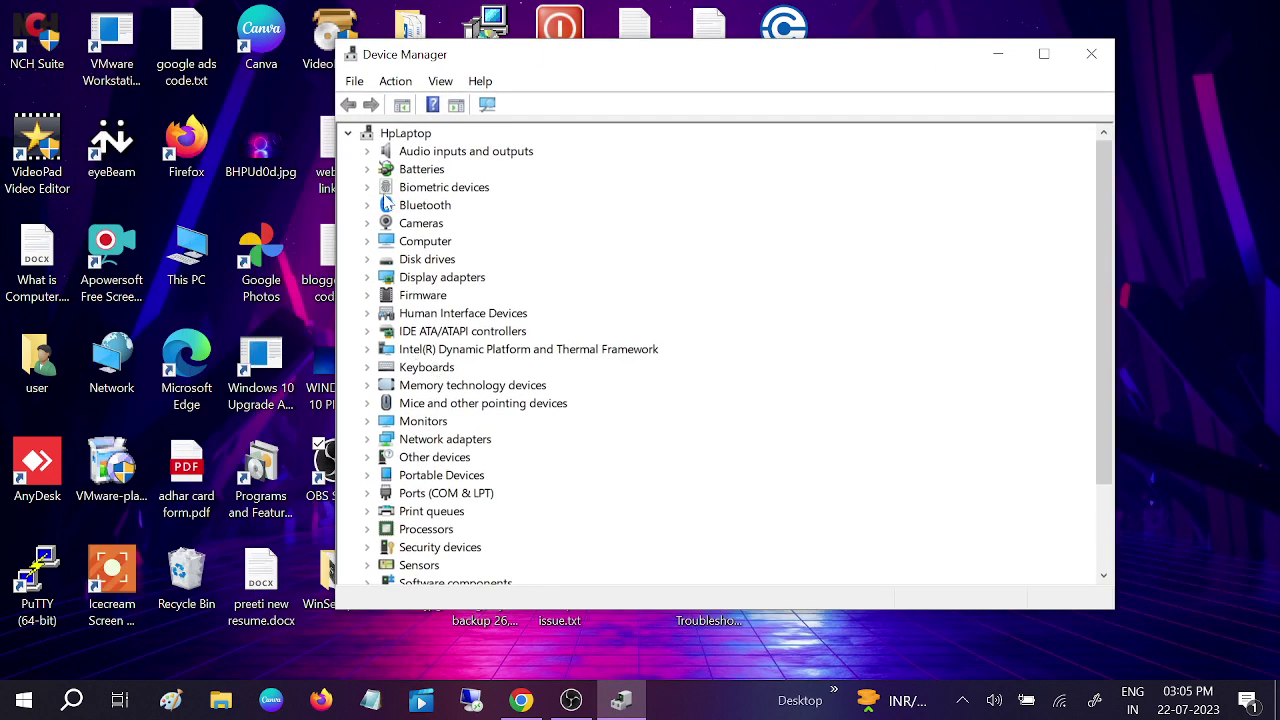
pyautogui.click(367, 151)
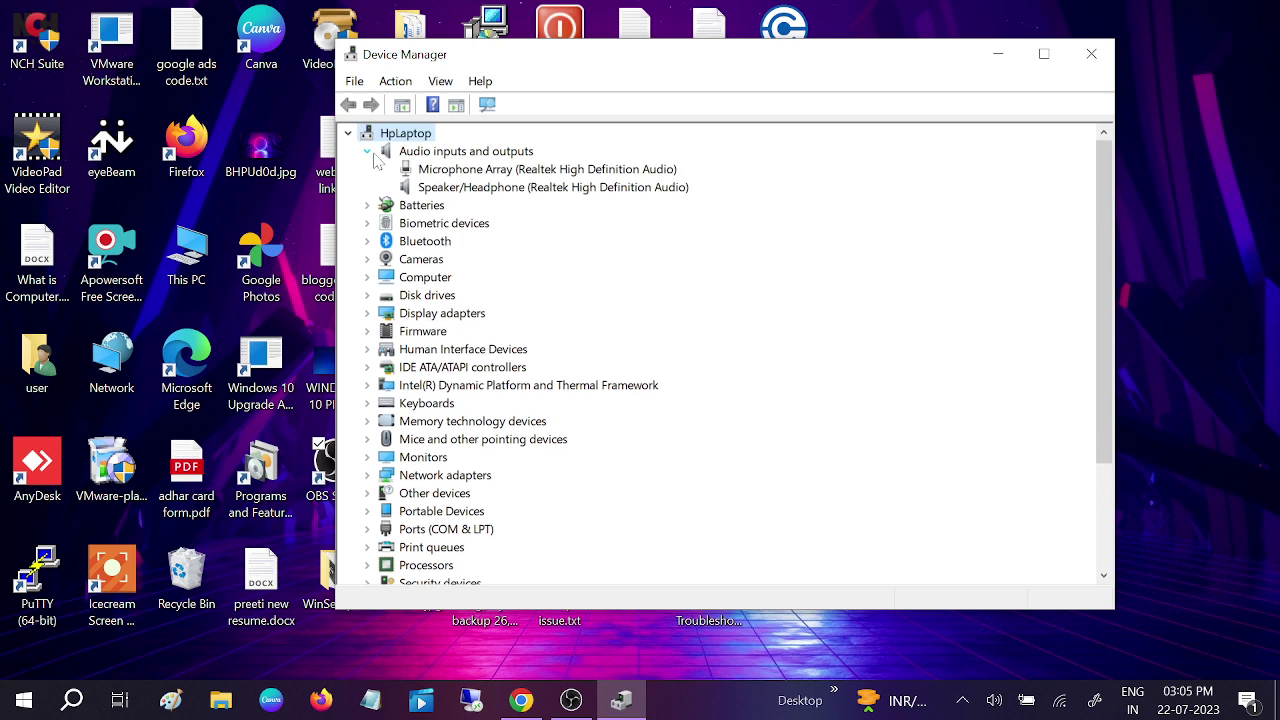
pyautogui.click(502, 188)
pyautogui.click(500, 170)
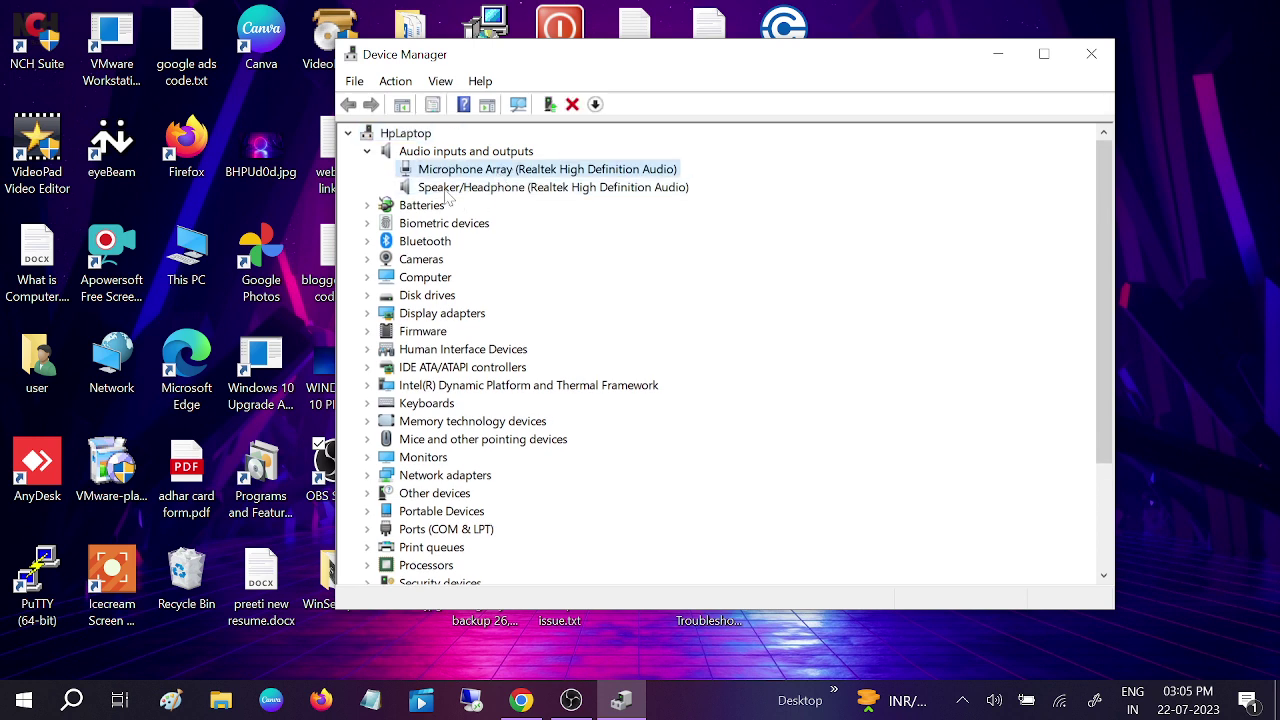
pyautogui.click(446, 190)
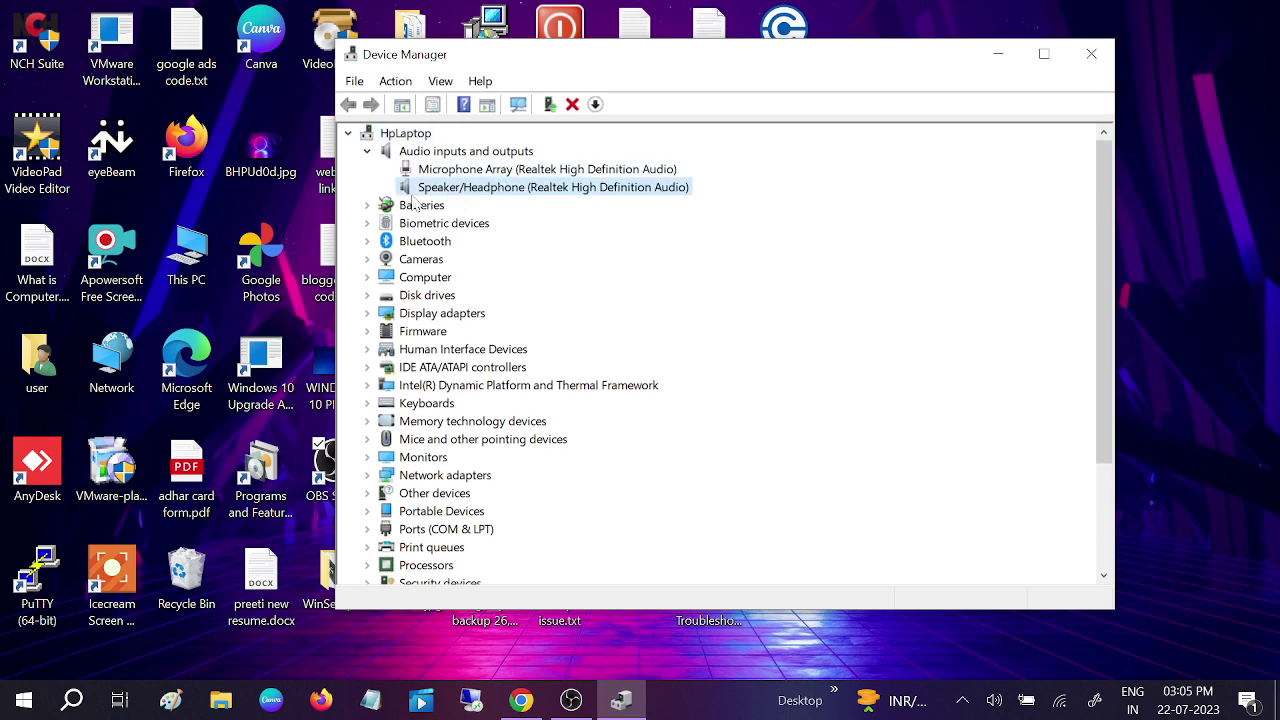
pyautogui.rightClick(492, 193)
pyautogui.click(530, 199)
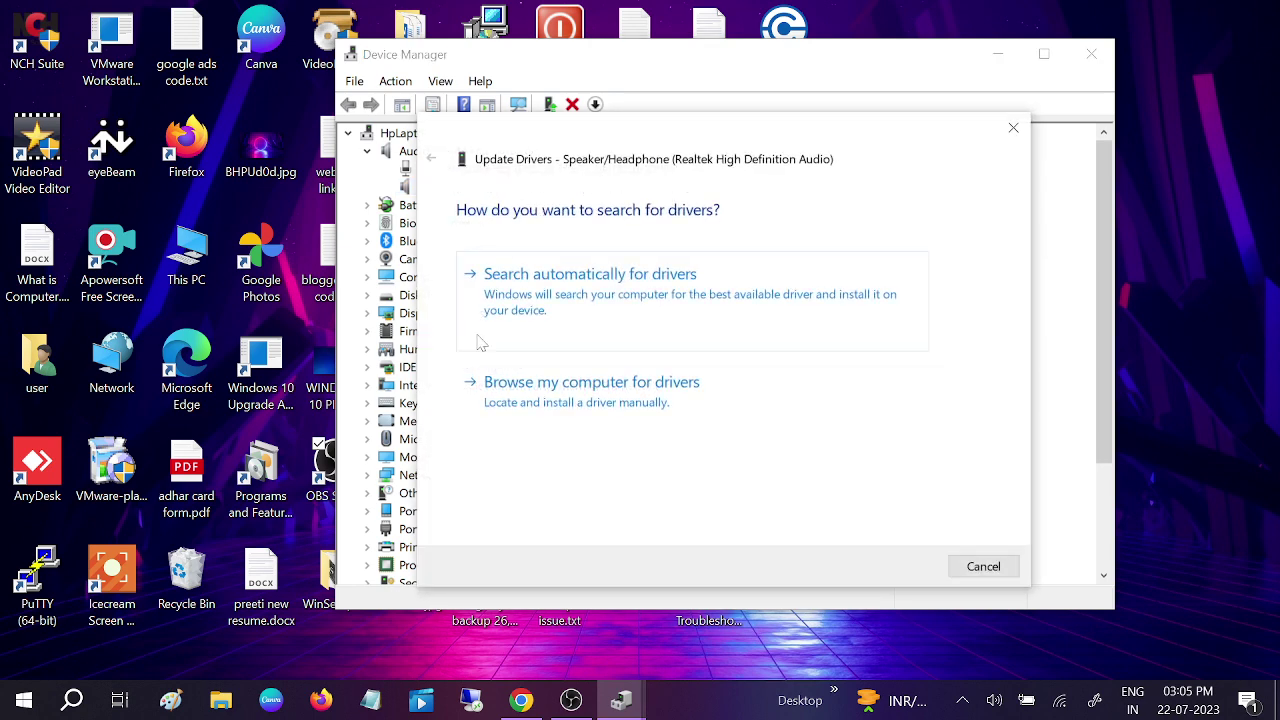
pyautogui.click(585, 316)
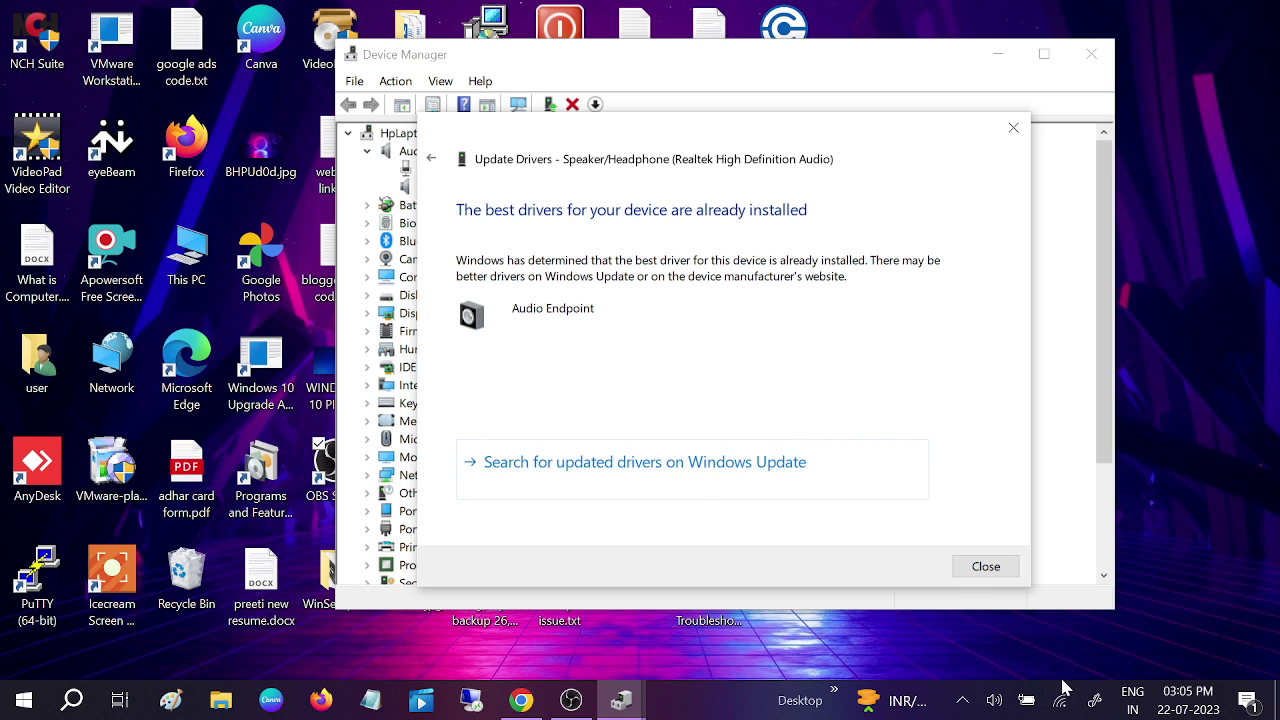
pyautogui.click(985, 566)
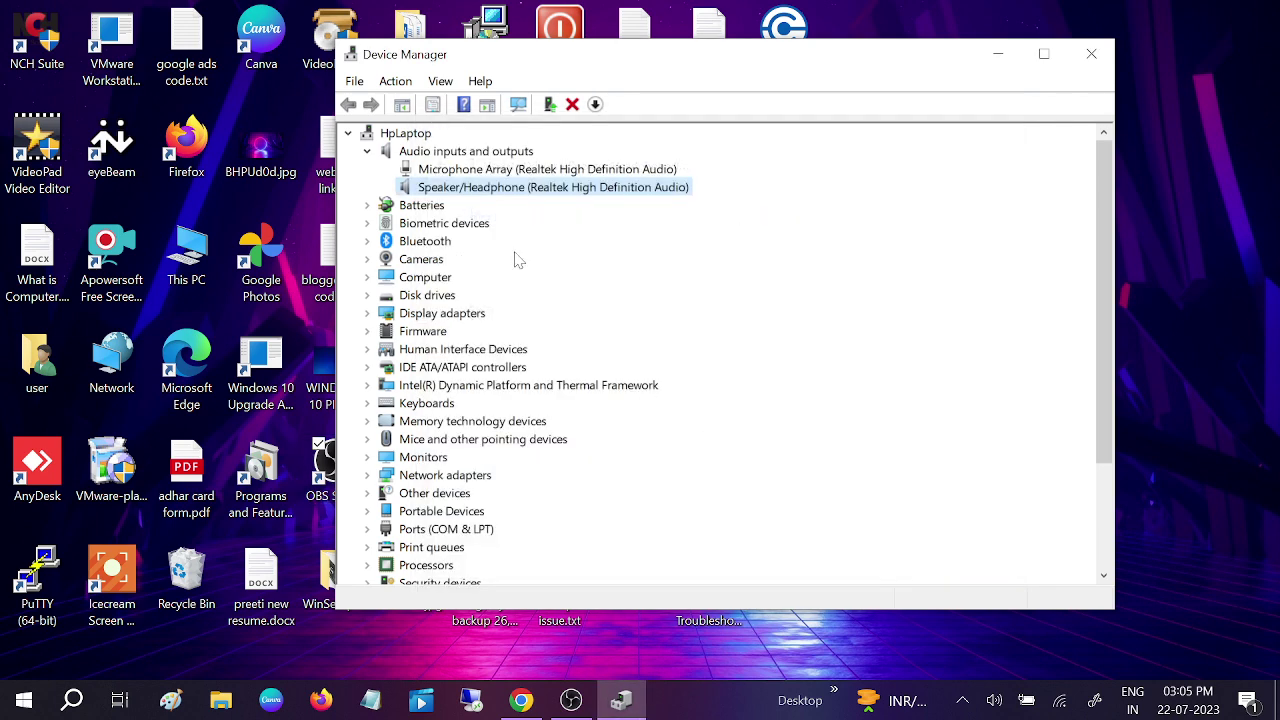
# Browse available Speaker/Headphone drivers, pick Audio Endpoint, and exit without installing.
pyautogui.rightClick(514, 188)
pyautogui.click(560, 200)
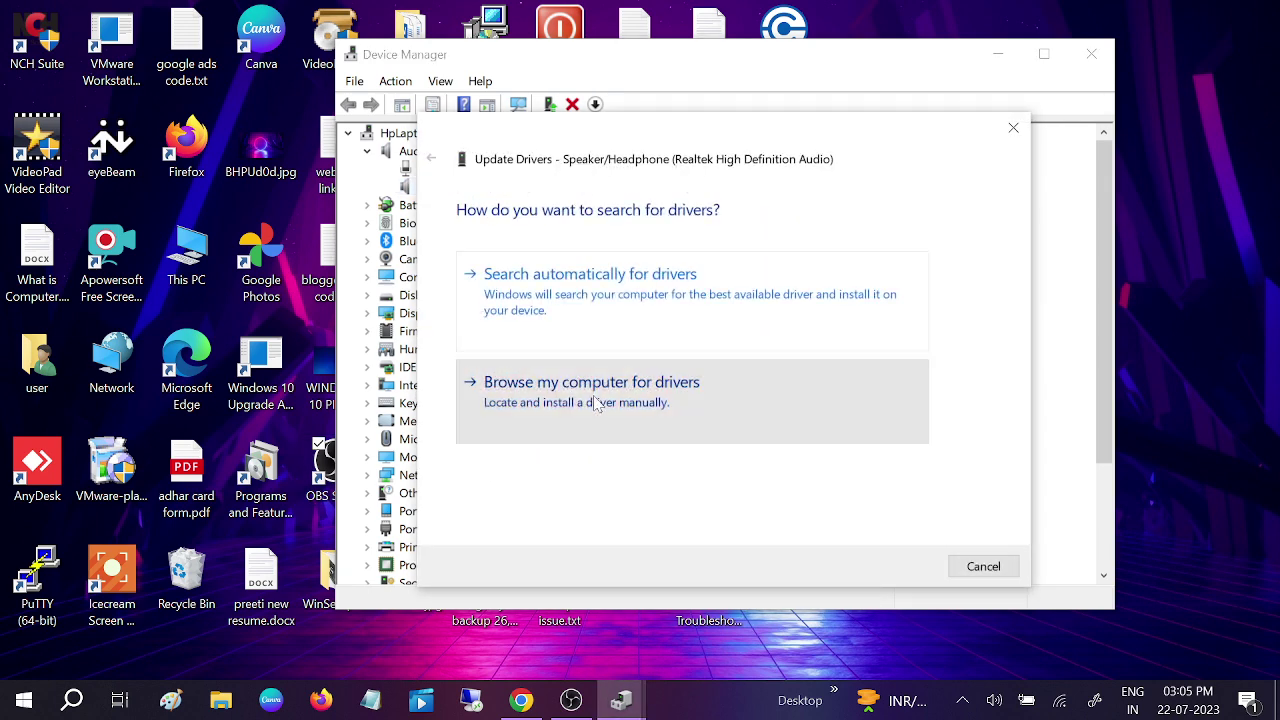
pyautogui.click(593, 412)
pyautogui.click(600, 430)
pyautogui.click(540, 386)
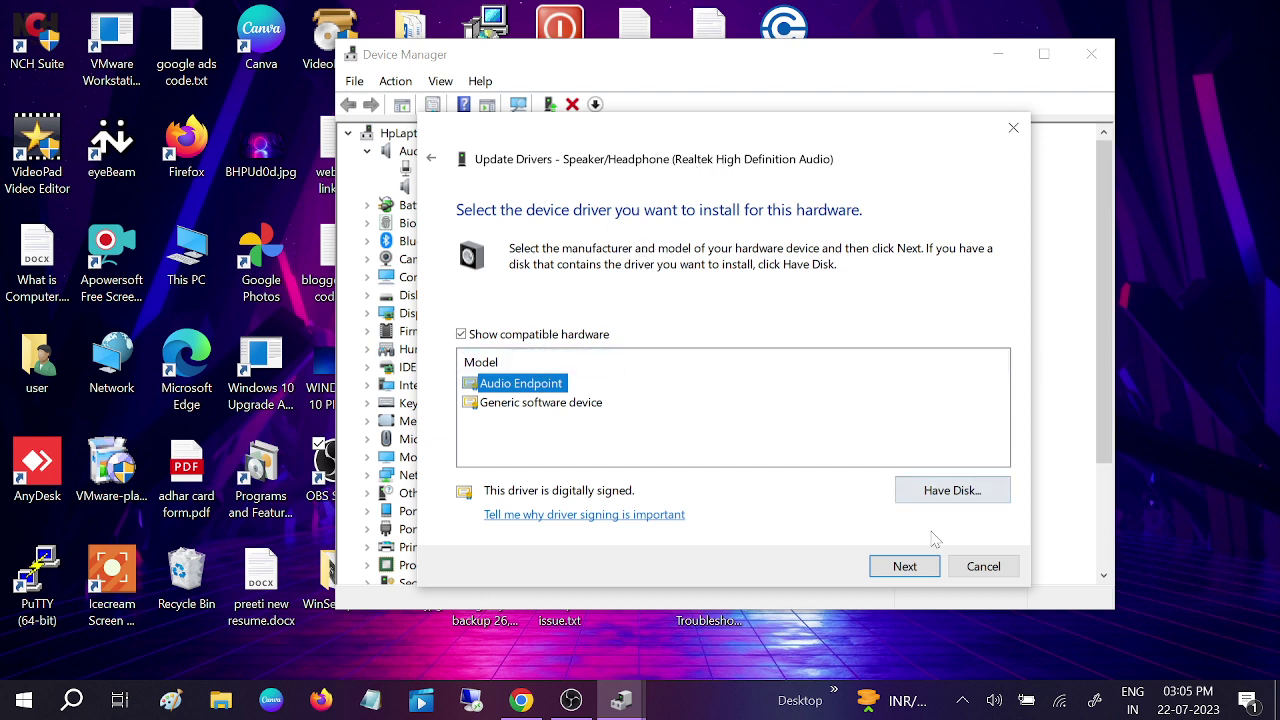
pyautogui.click(1013, 127)
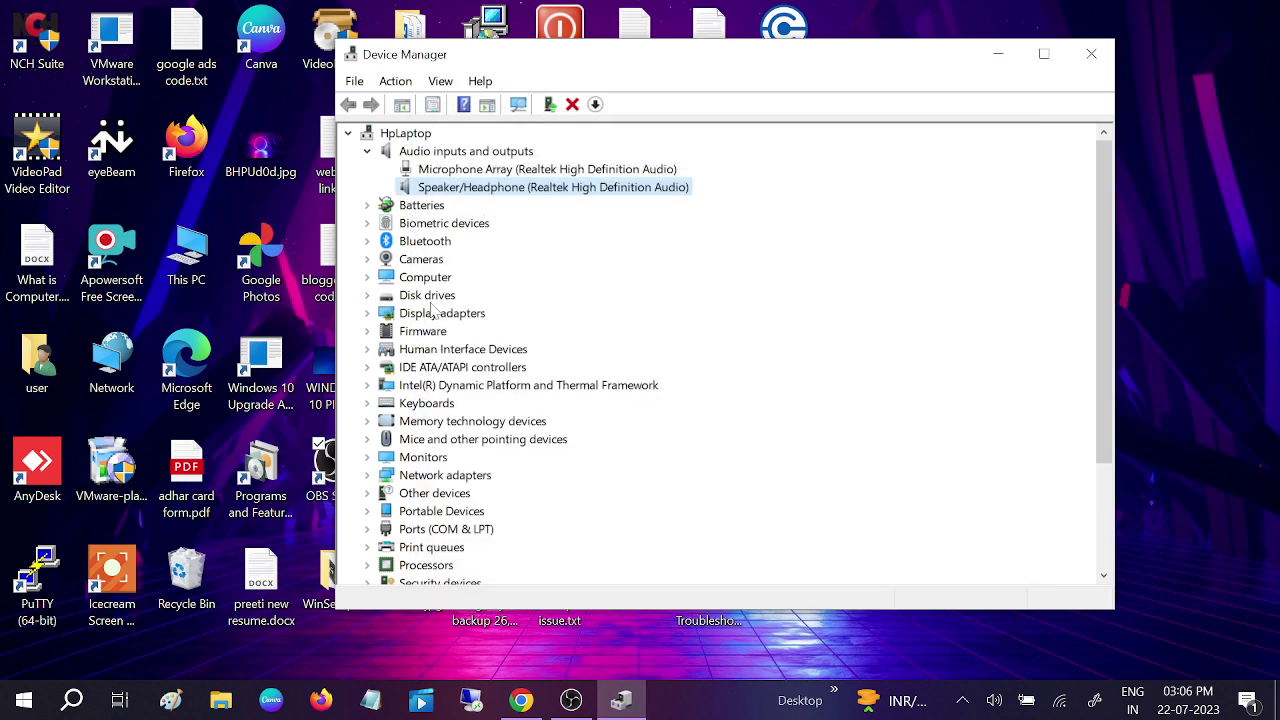
# Auto-search for a Realtek High Definition Audio driver update, find the best already installed, and close Device Manager.
pyautogui.scroll(-3, 432, 311)
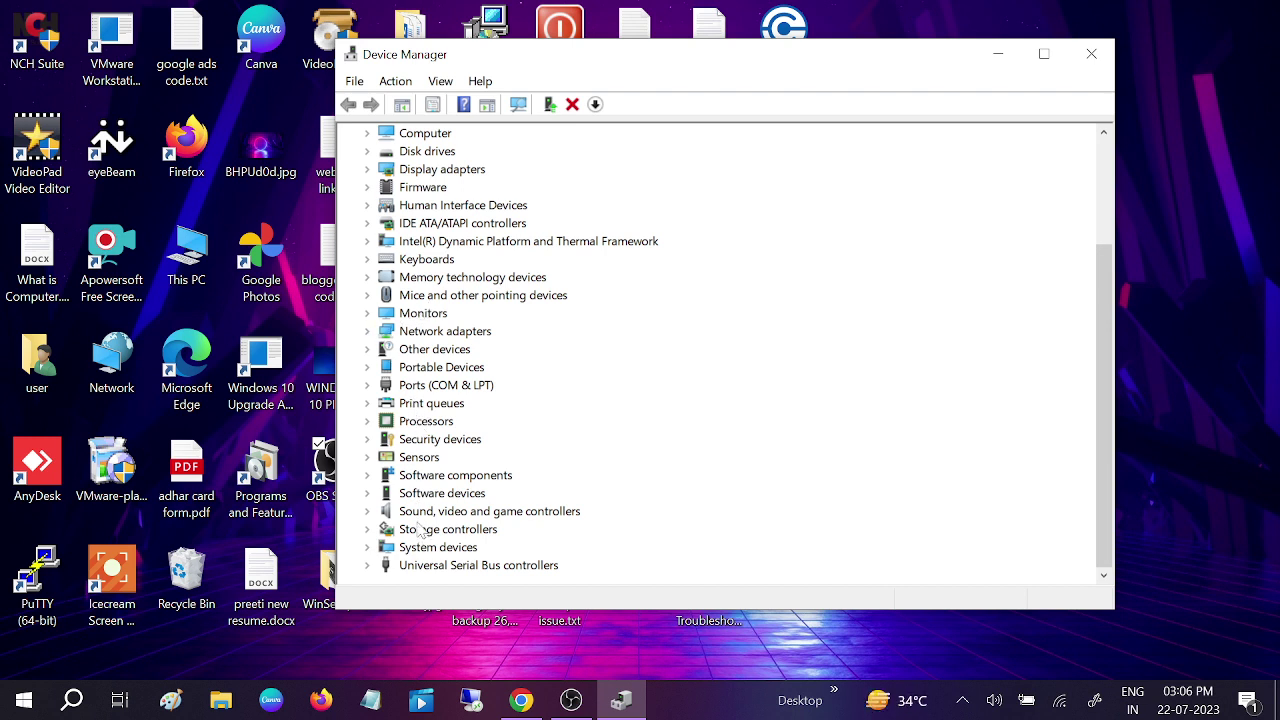
pyautogui.click(386, 513)
pyautogui.click(367, 511)
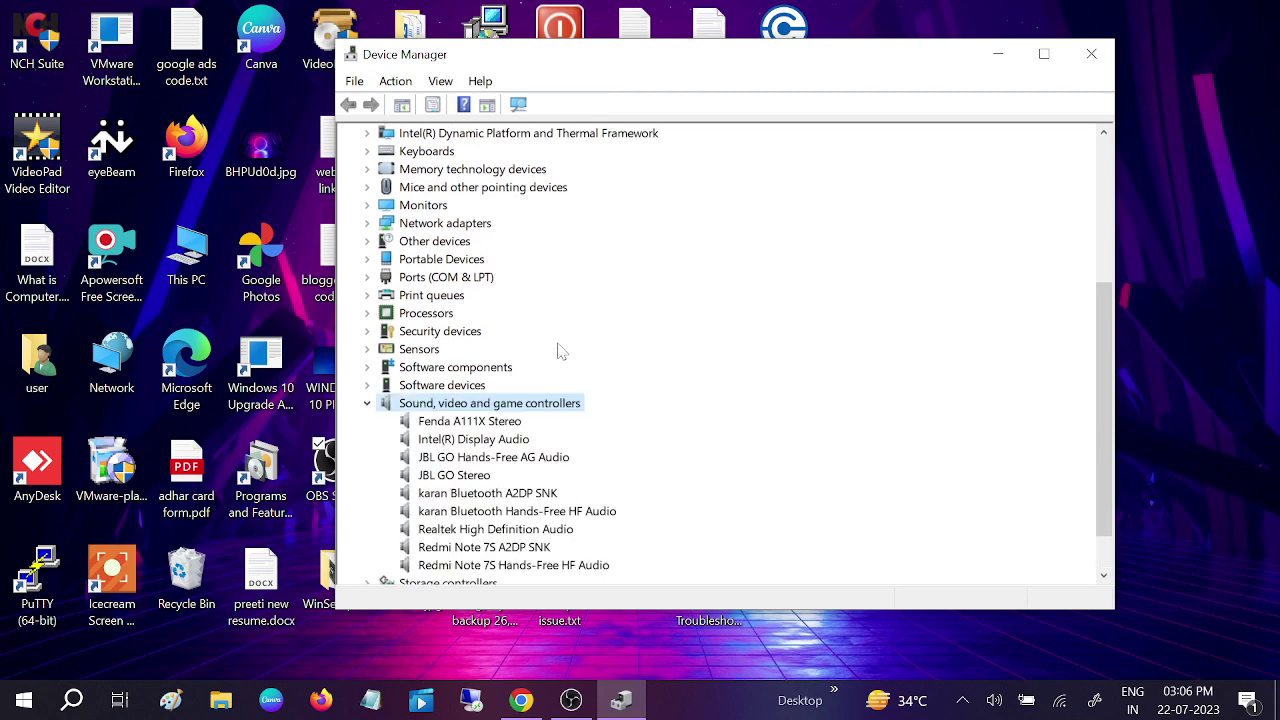
pyautogui.scroll(-1, 560, 350)
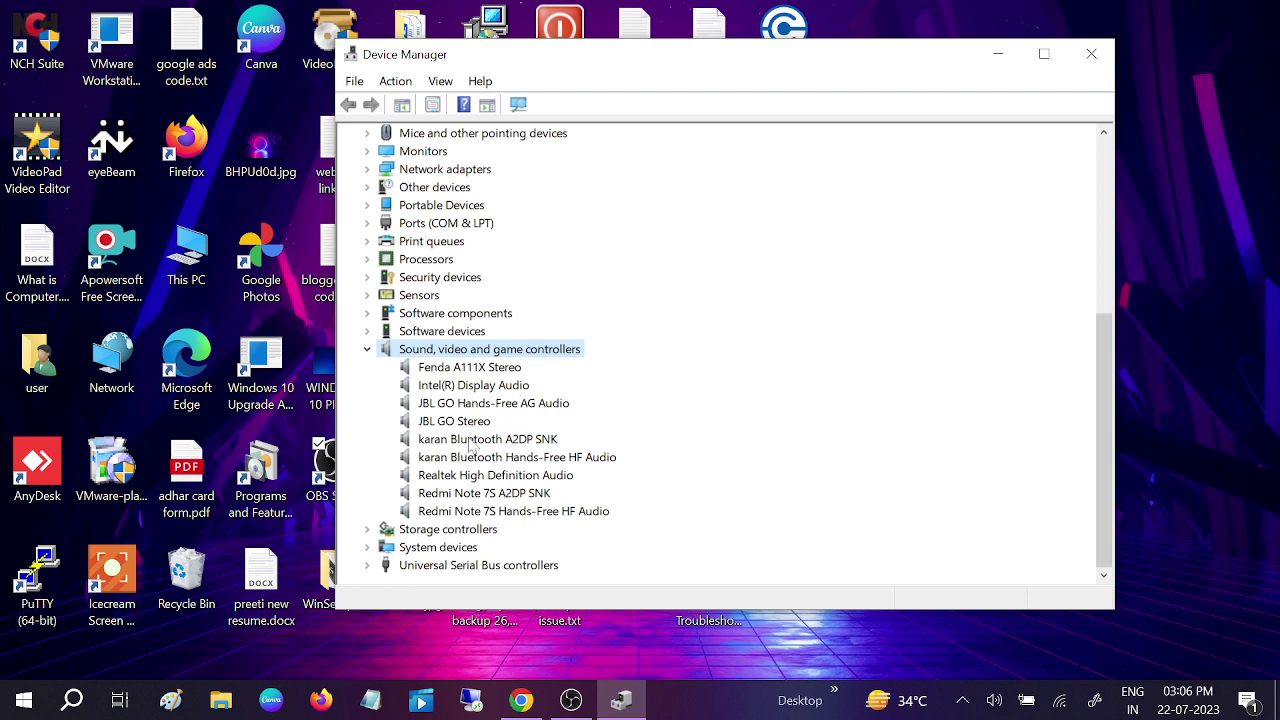
pyautogui.click(496, 480)
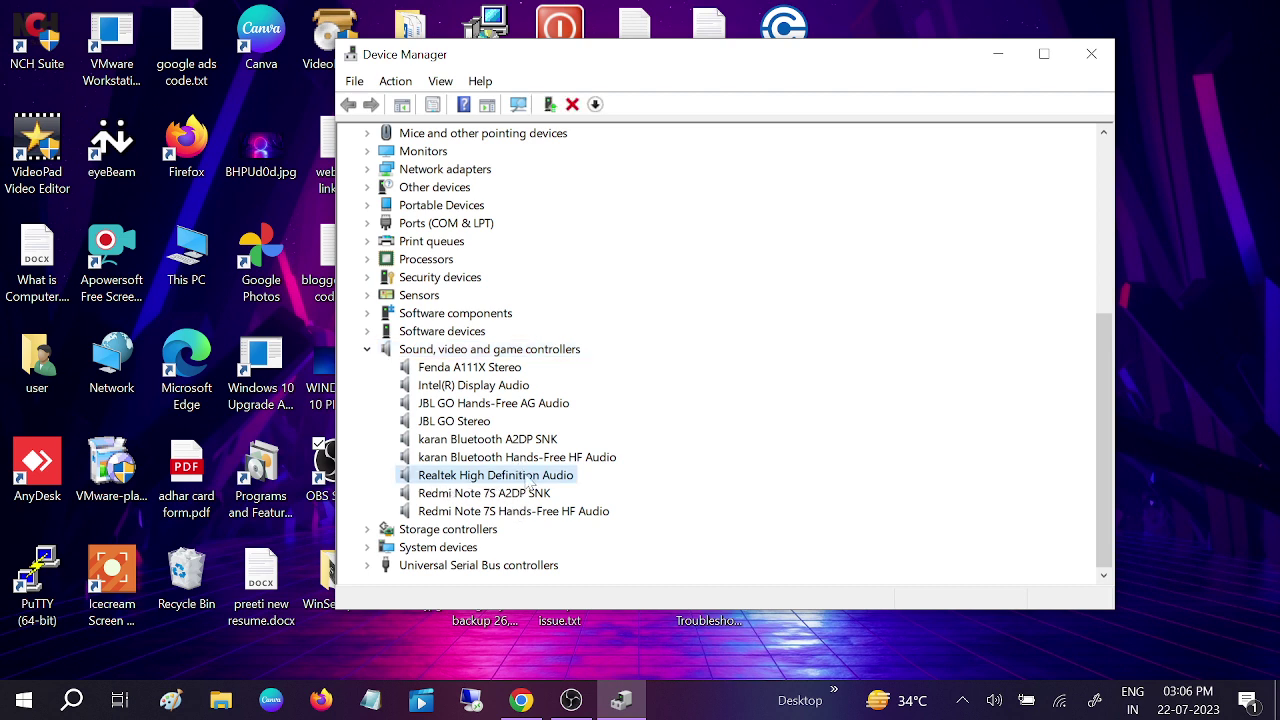
pyautogui.rightClick(527, 482)
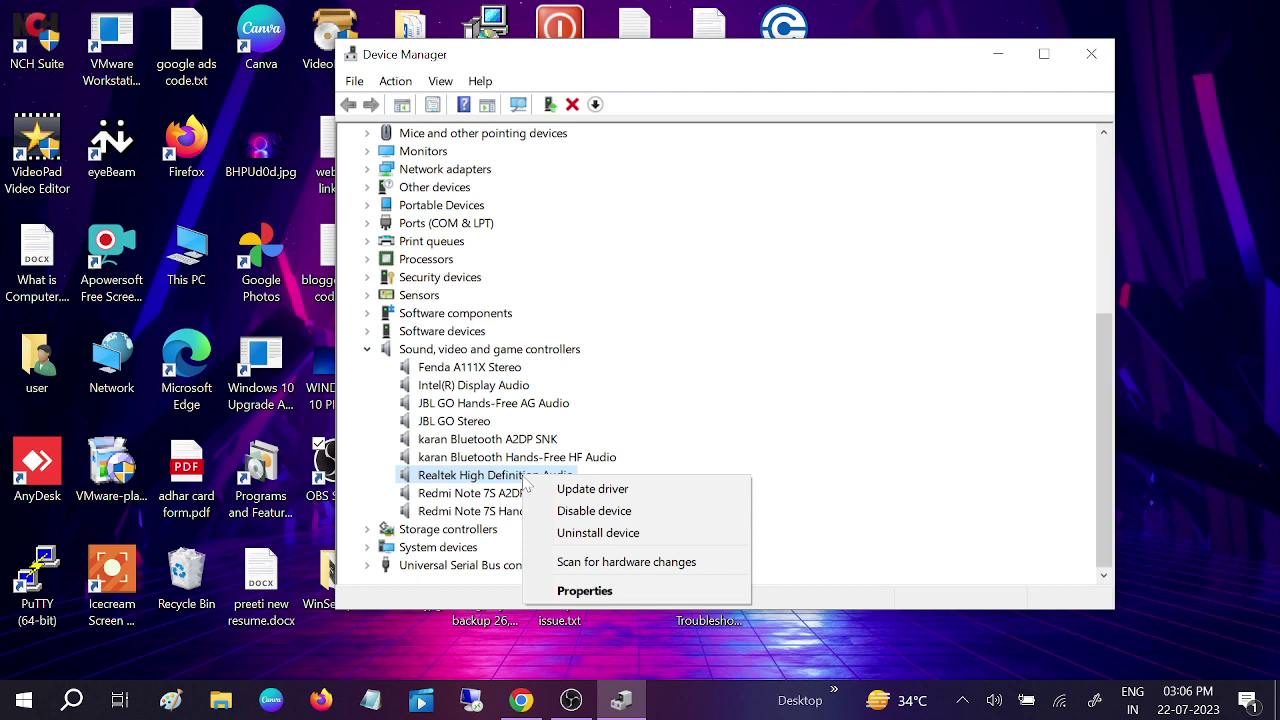
pyautogui.click(590, 489)
pyautogui.click(583, 308)
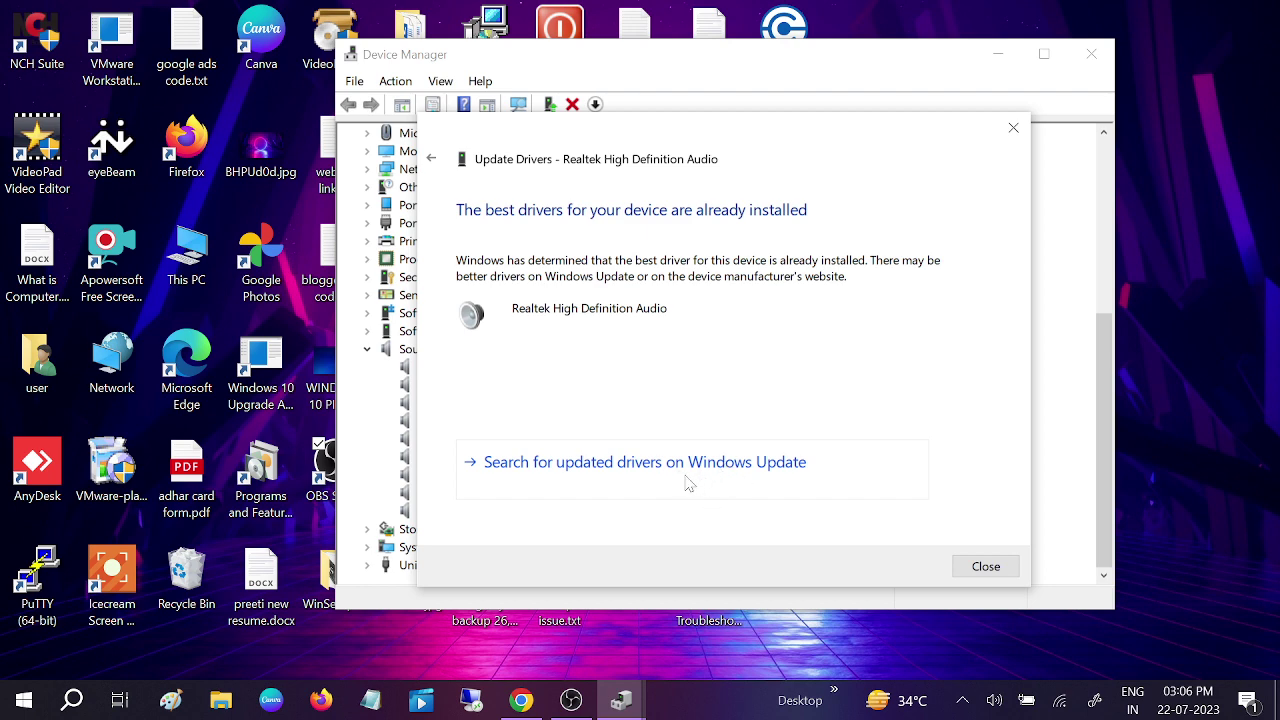
pyautogui.click(986, 566)
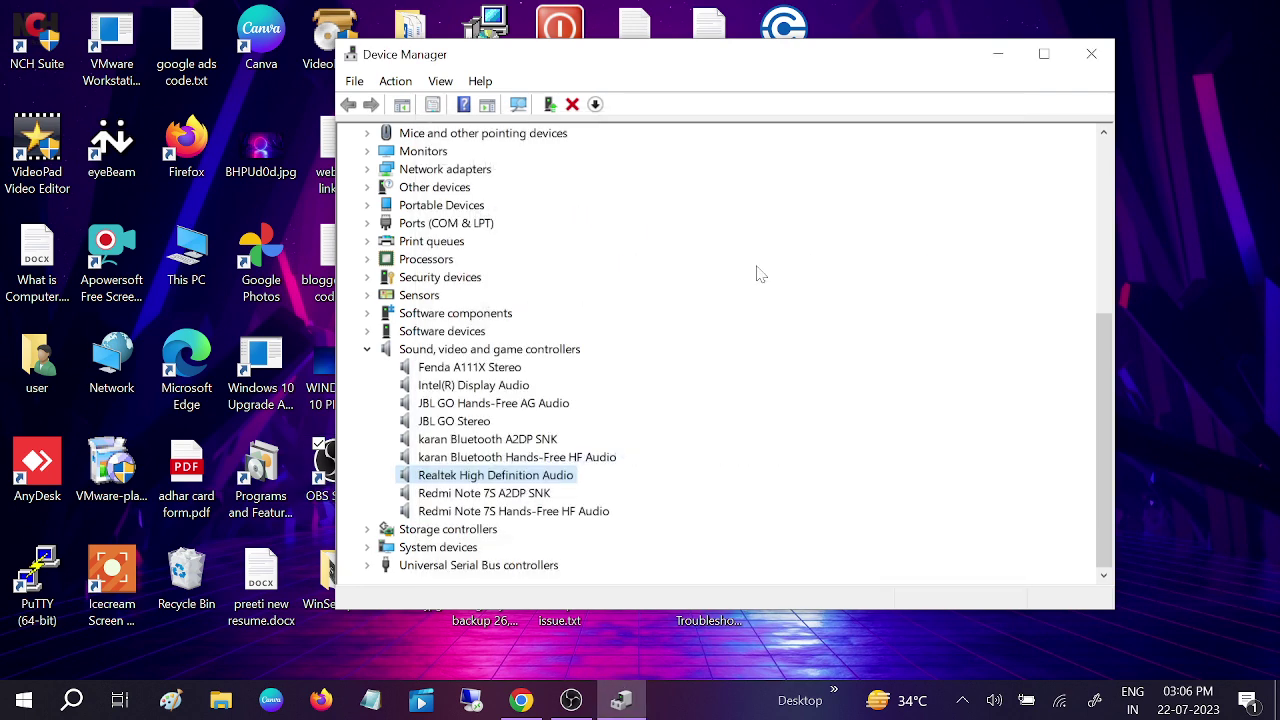
pyautogui.click(1091, 54)
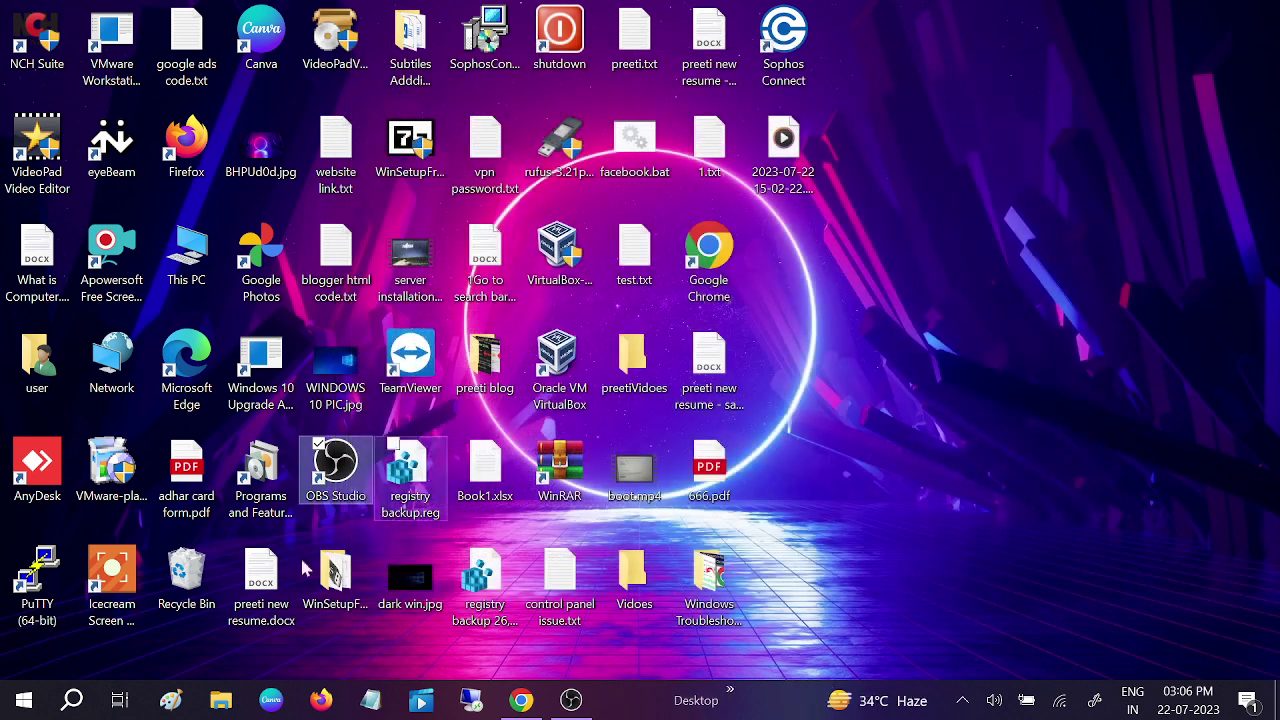
# Search 'check', open Check for updates to confirm the PC is up to date, then close Settings.
pyautogui.click(71, 700)
pyautogui.write('check')
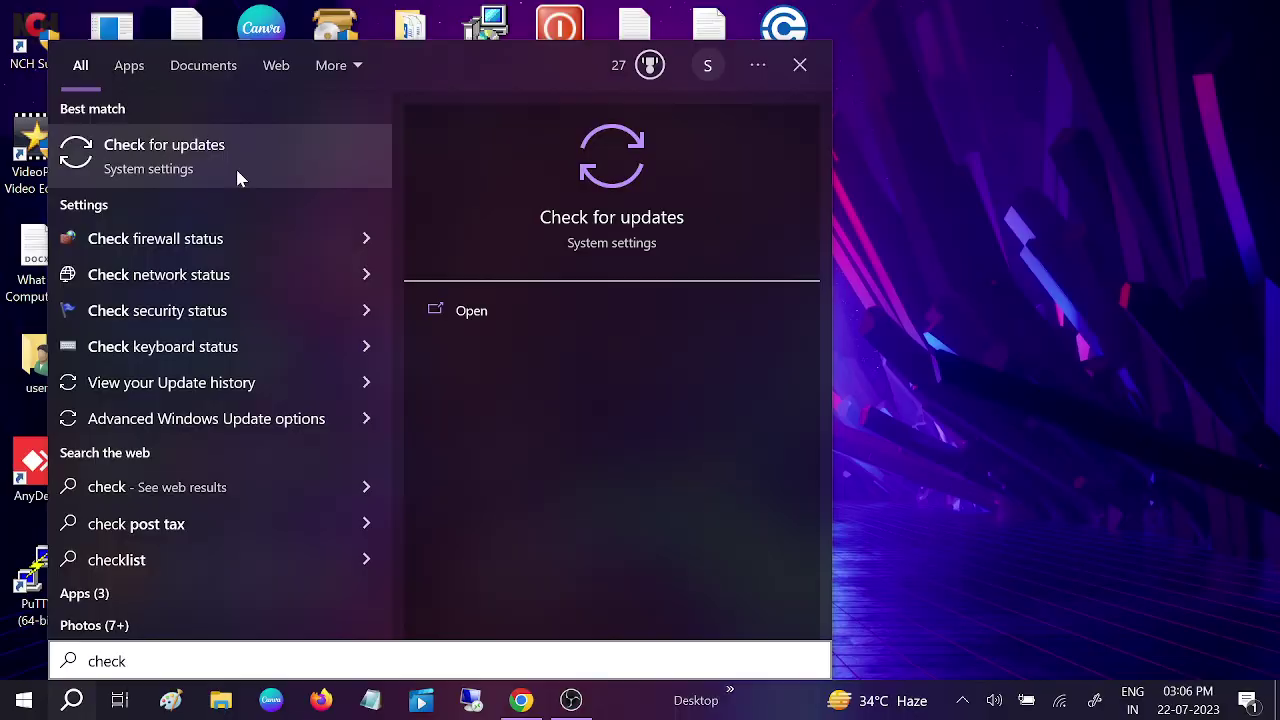
pyautogui.click(236, 168)
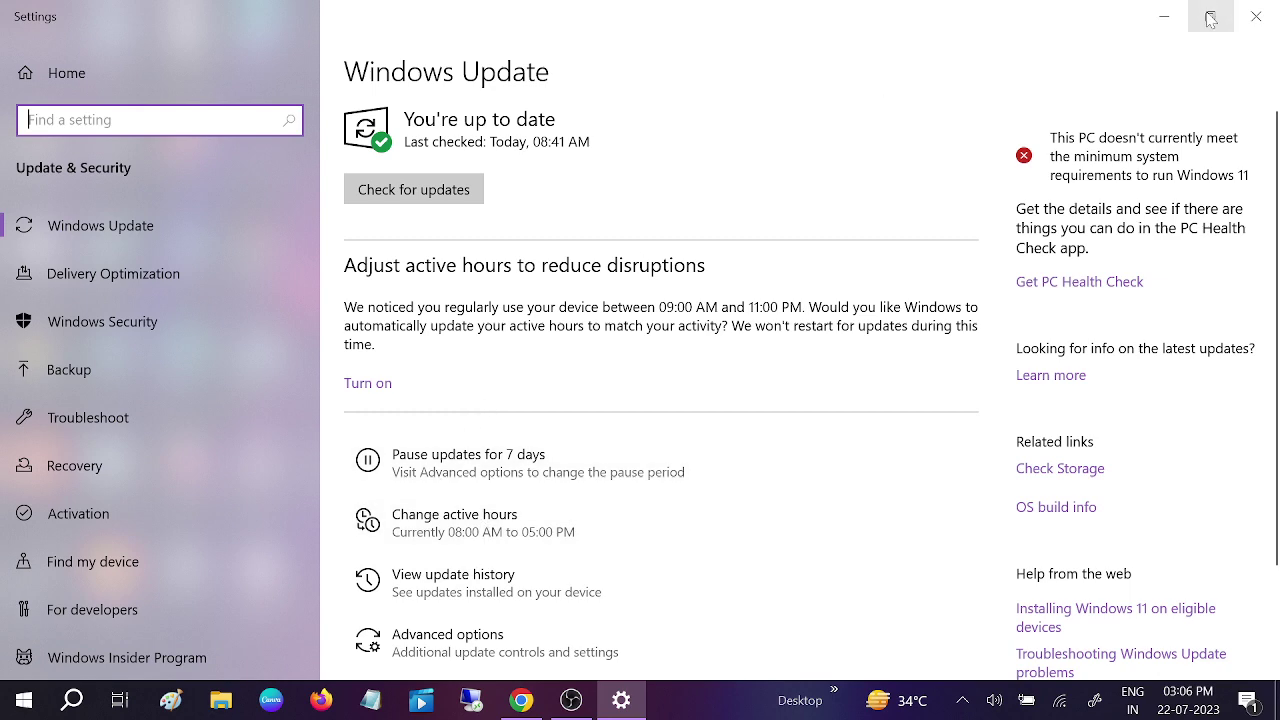
pyautogui.click(1256, 16)
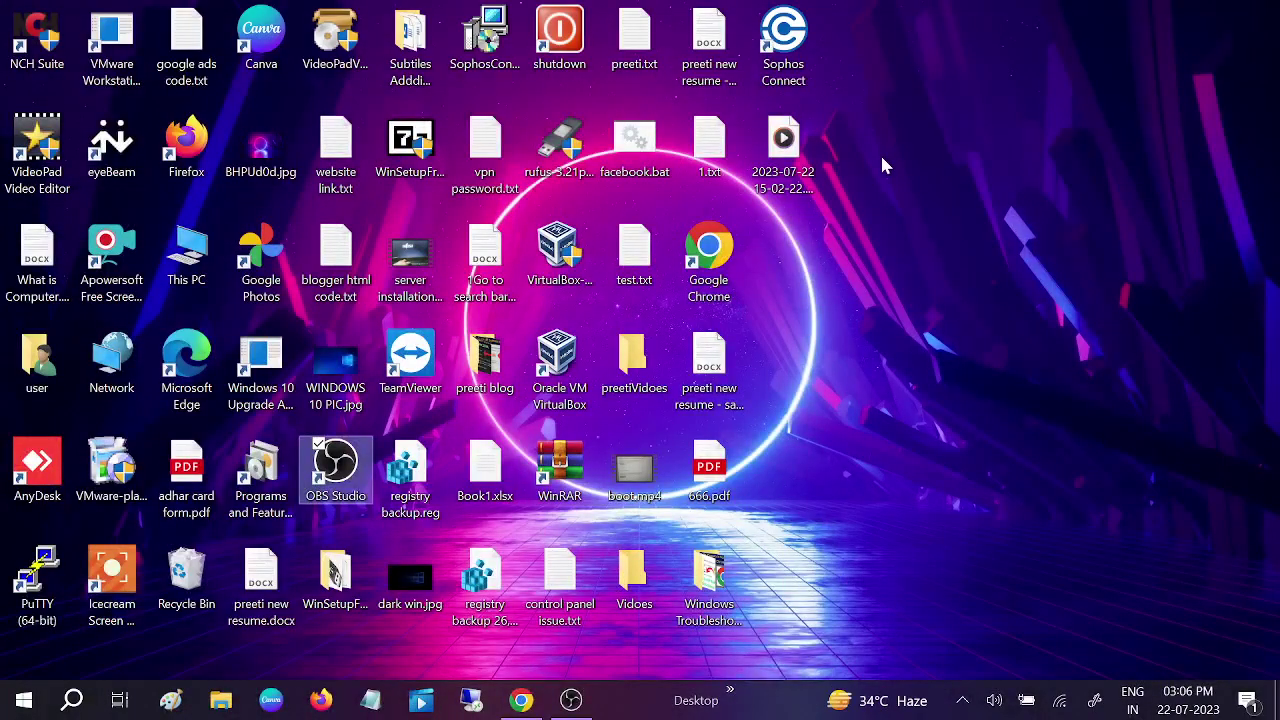
# Refresh the desktop, launch Chrome, and search 'download realtek high definition audio driver'.
pyautogui.rightClick(881, 154)
pyautogui.click(752, 224)
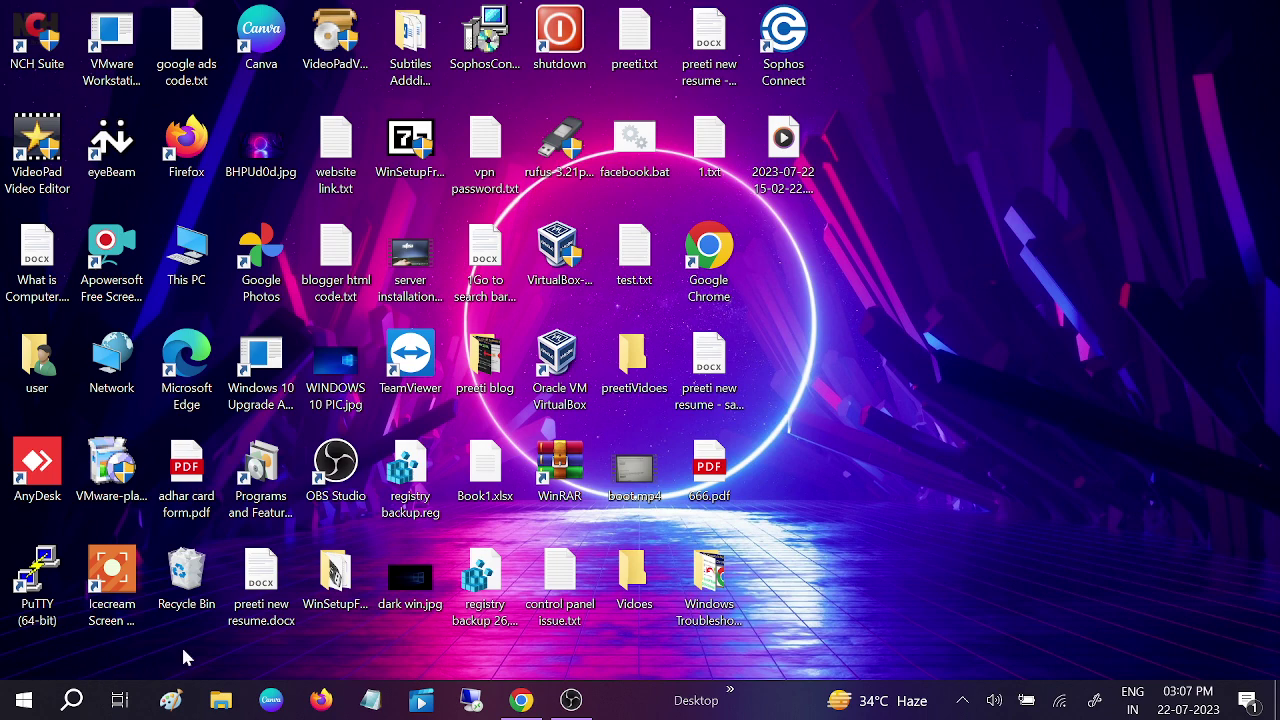
pyautogui.doubleClick(707, 248)
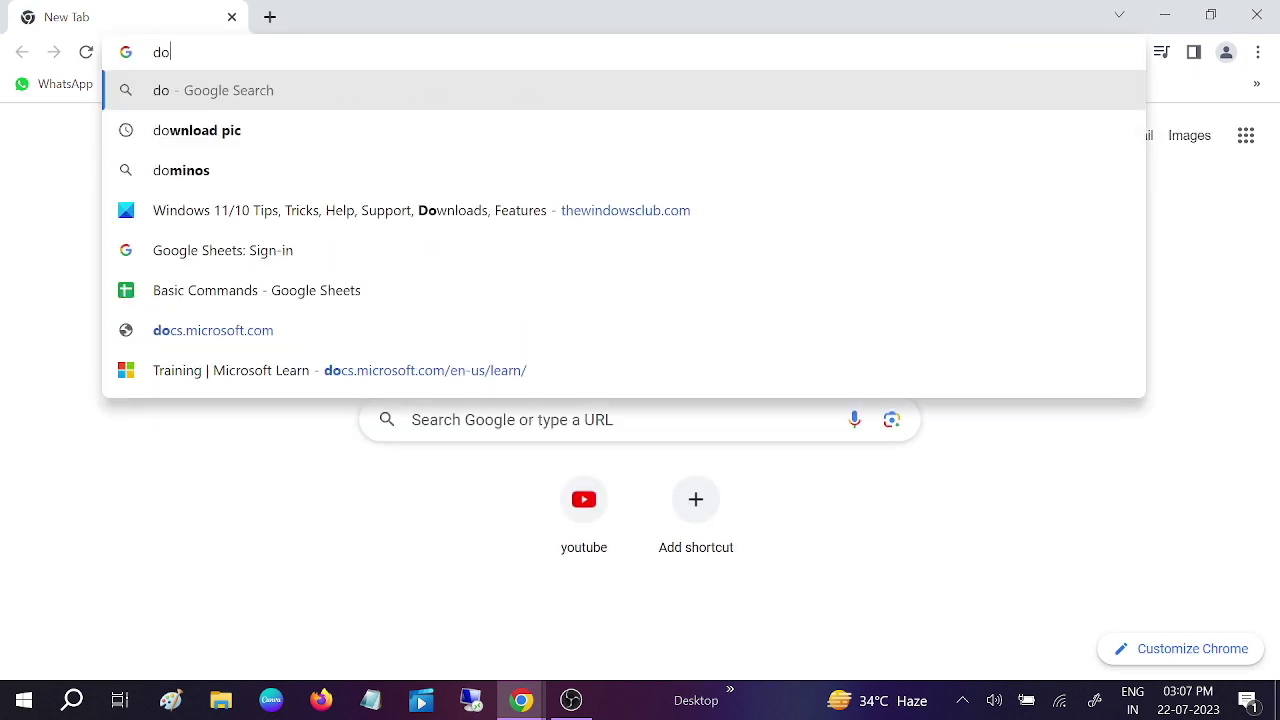
pyautogui.write('ad re')
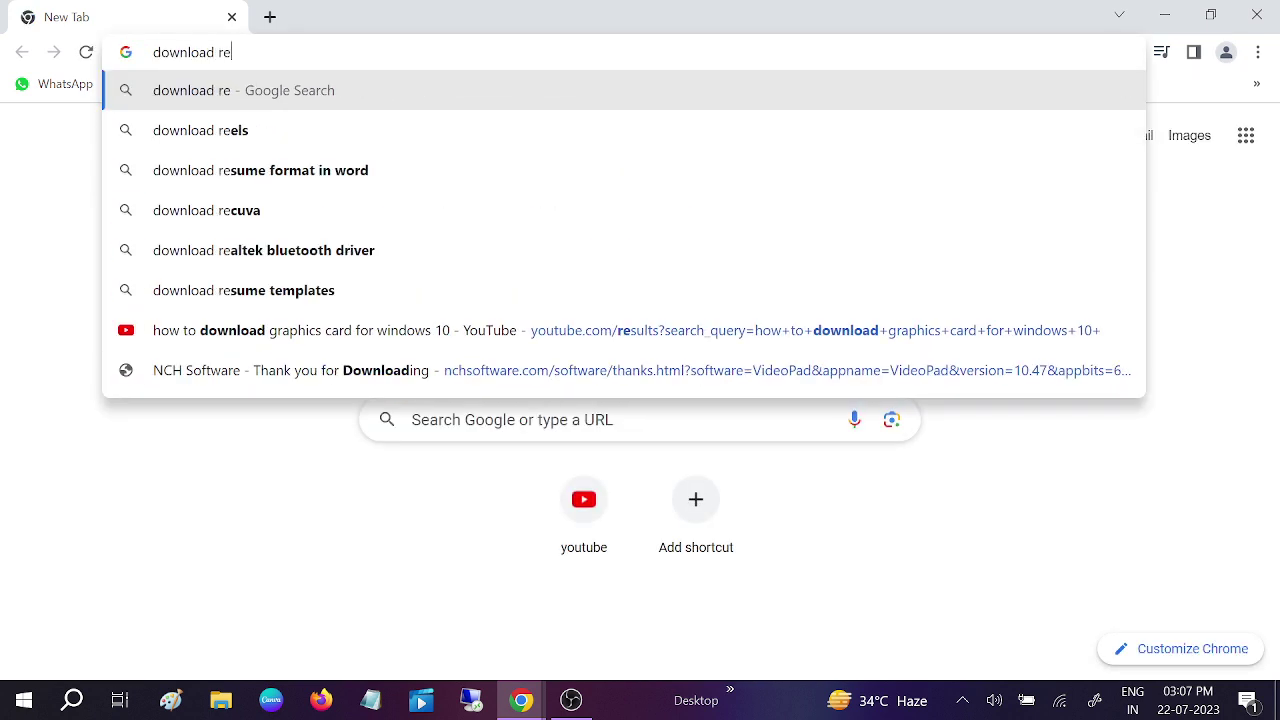
pyautogui.write('altech hi')
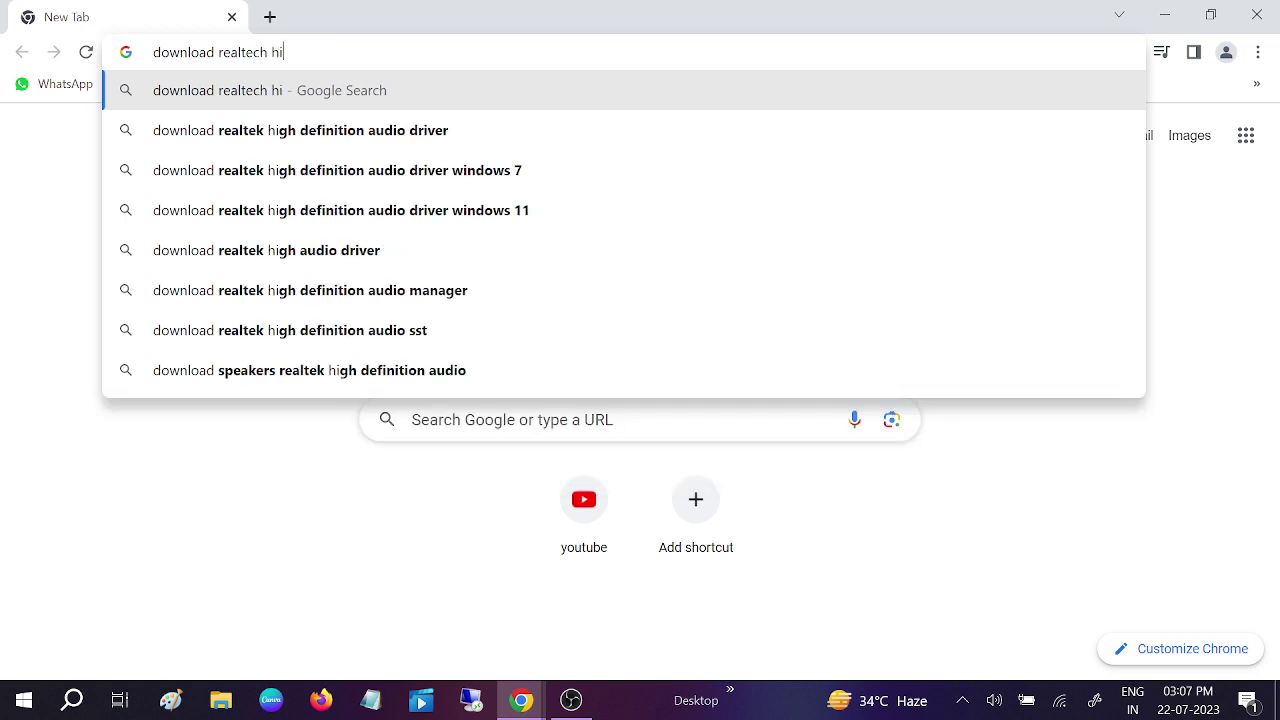
pyautogui.click(340, 127)
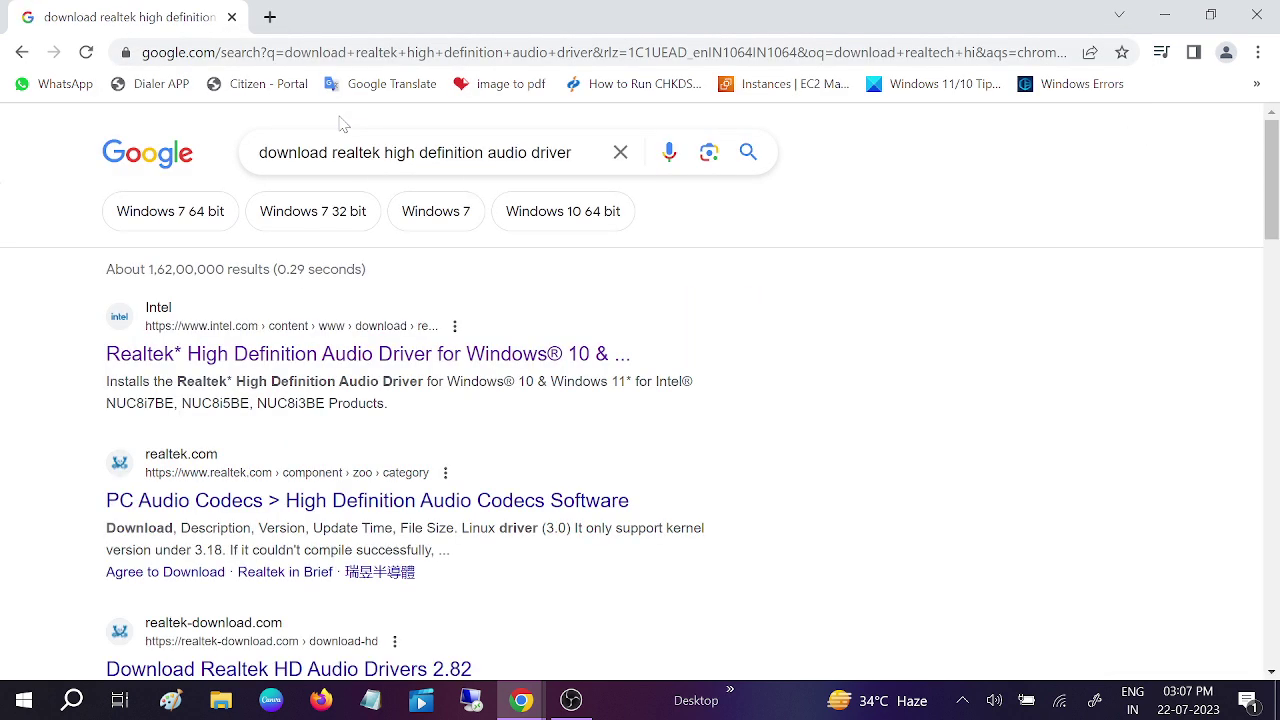
# Open Intel's Realtek High Definition Audio page and review the Audio-Win10_Win11-6.0.9360.1.zip download.
pyautogui.click(364, 368)
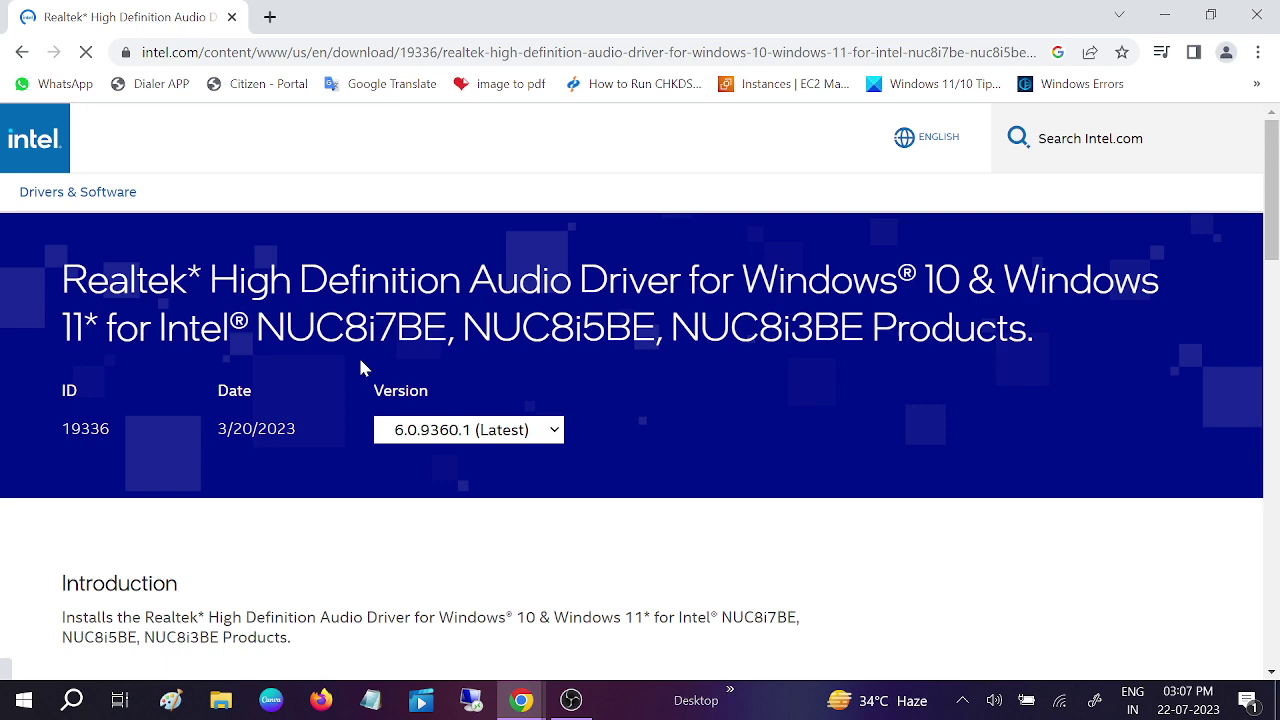
pyautogui.scroll(-2, 360, 366)
pyautogui.scroll(-4, 449, 294)
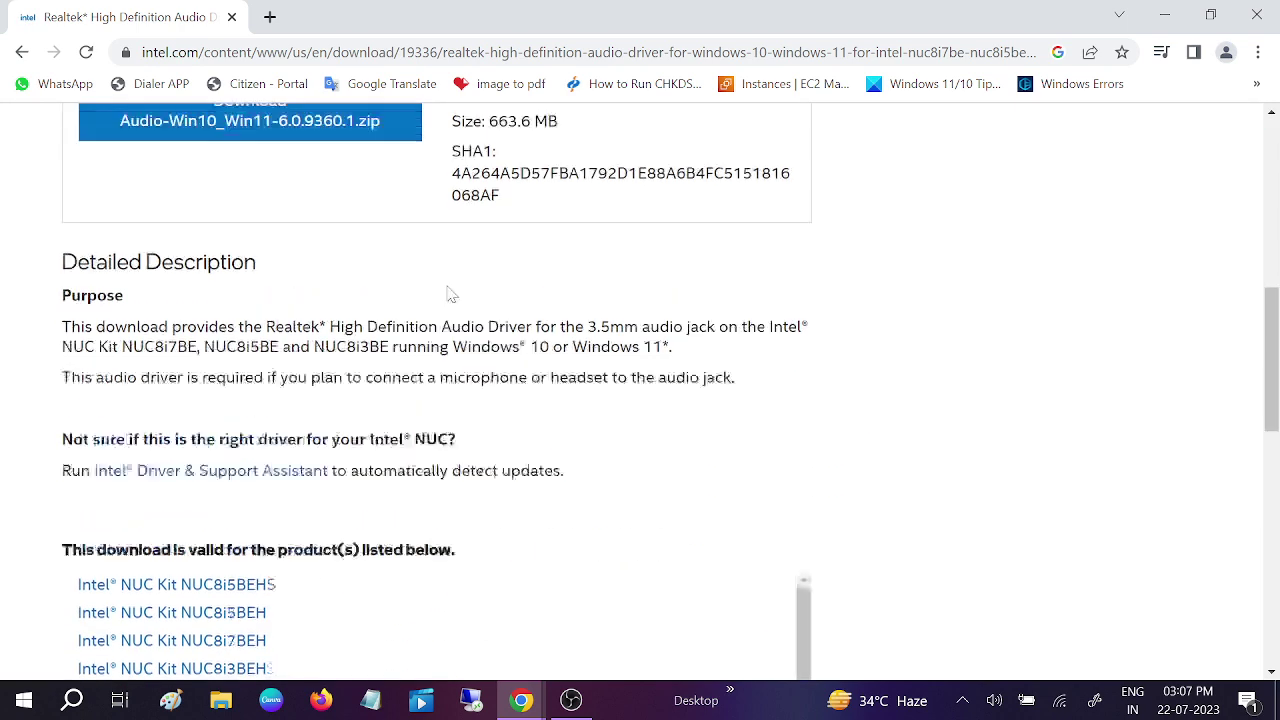
pyautogui.scroll(2, 449, 294)
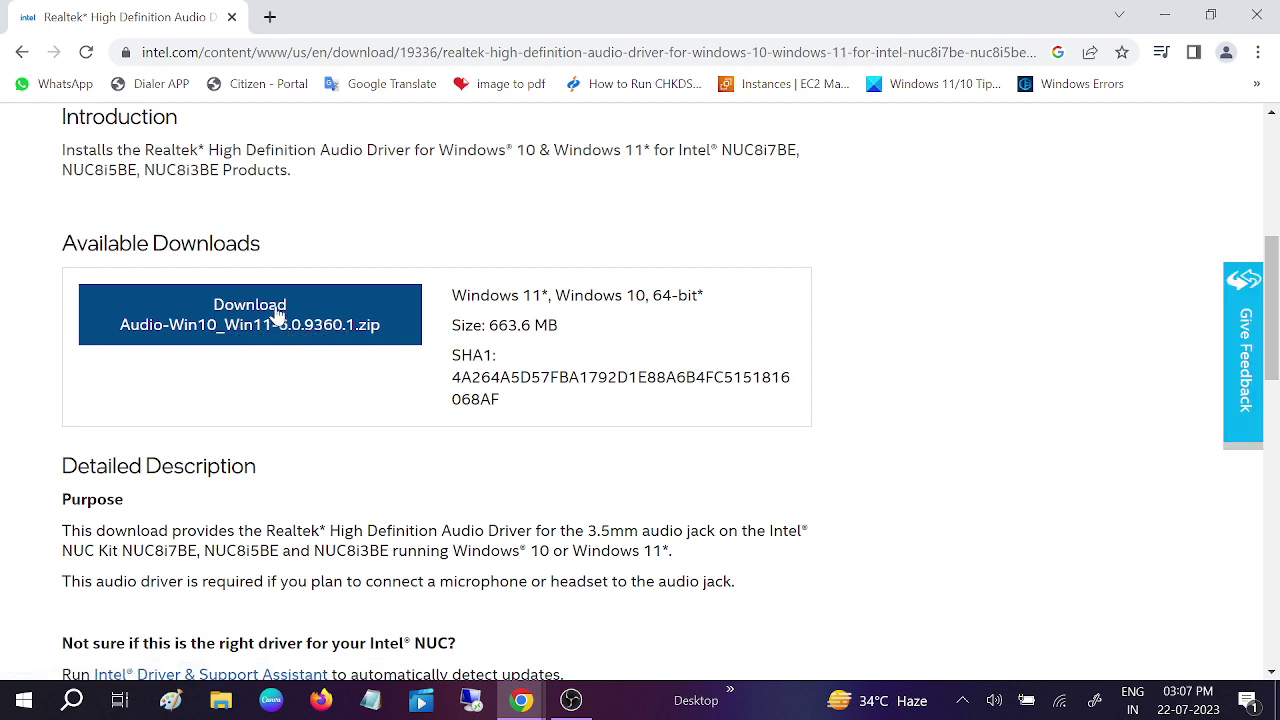
# Close Google Chrome and refresh the desktop.
pyautogui.click(1262, 14)
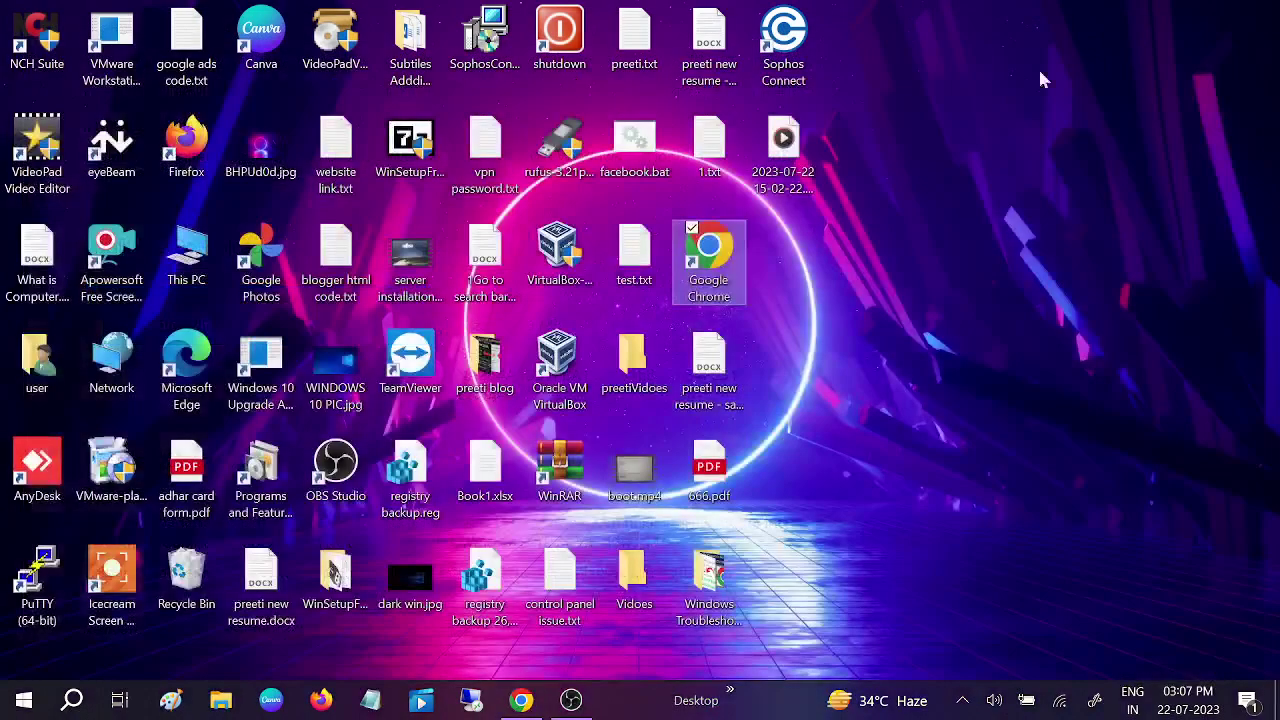
pyautogui.rightClick(794, 103)
pyautogui.click(875, 165)
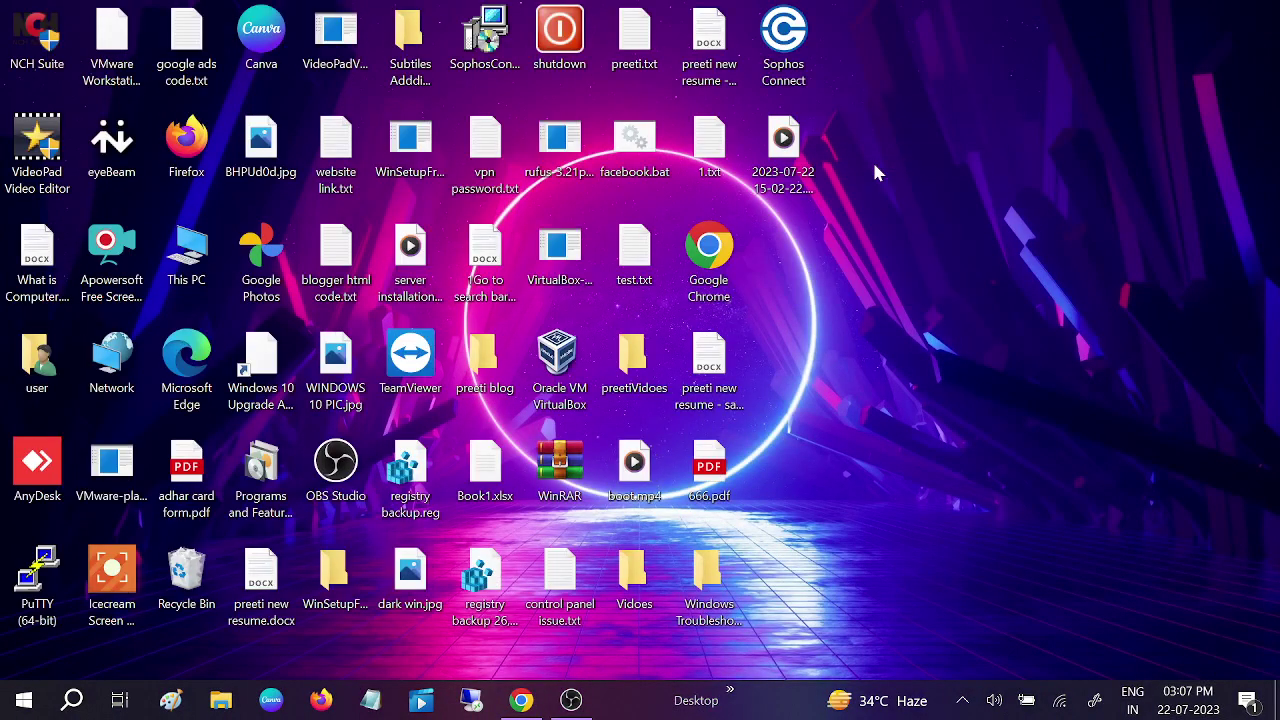